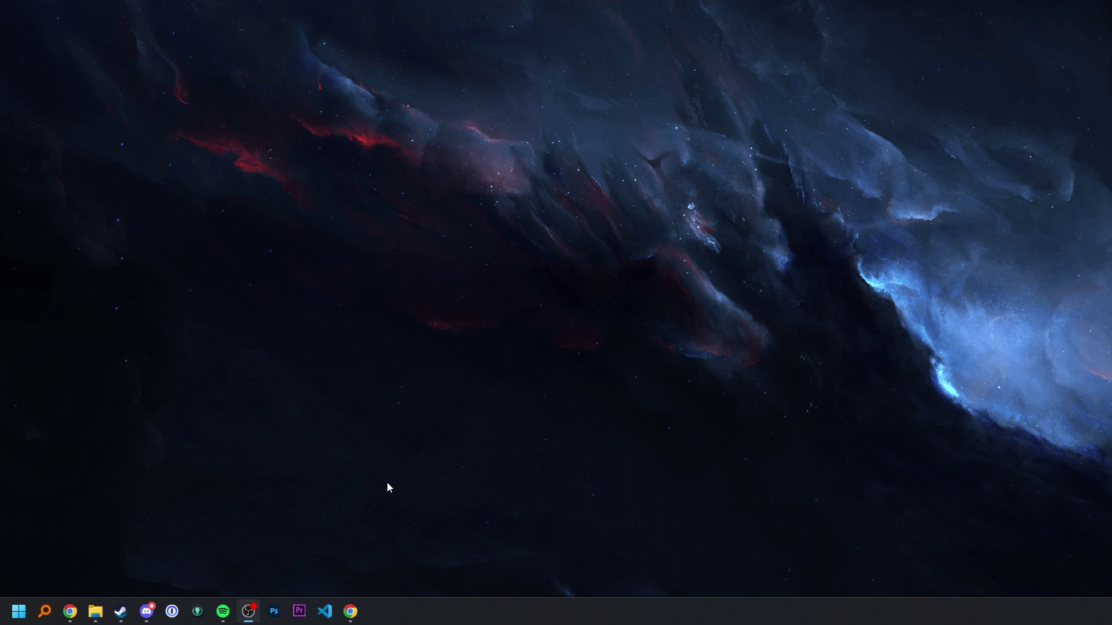
Step: Switch to Chrome and search Google for "budhud"
{"action": "left_click", "coordinate": [351, 611]}
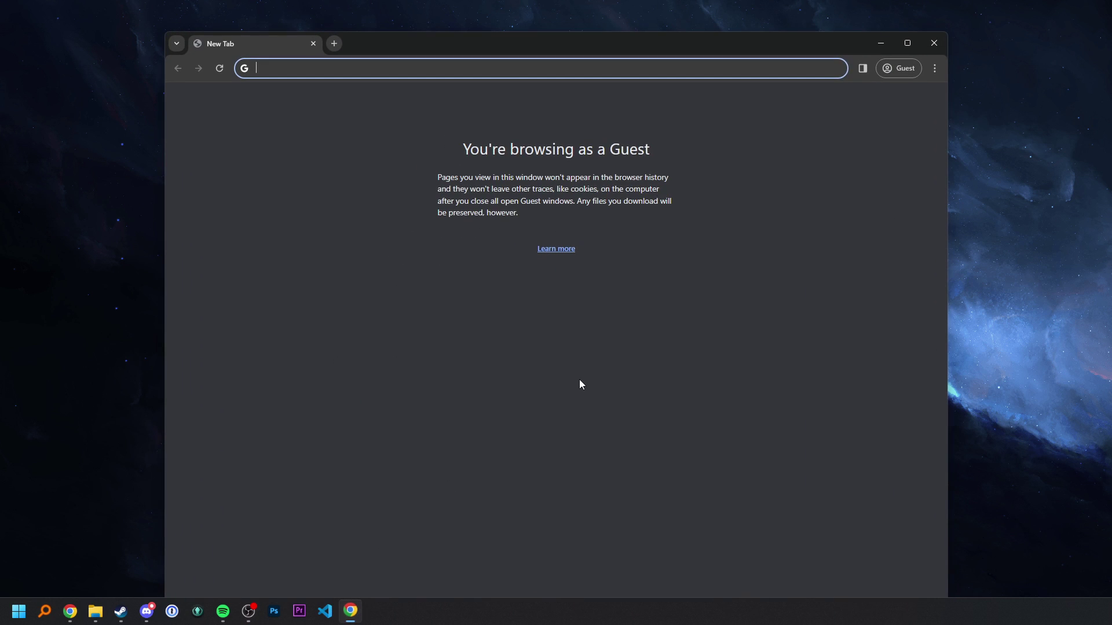
{"action": "type", "text": "budhud"}
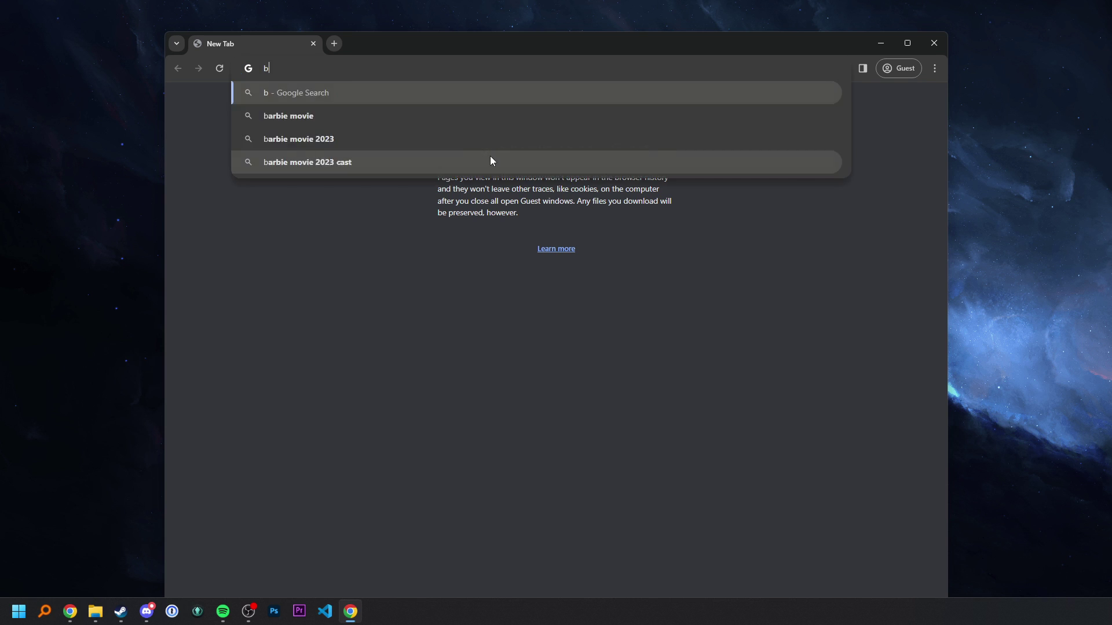
{"action": "key", "text": "Return"}
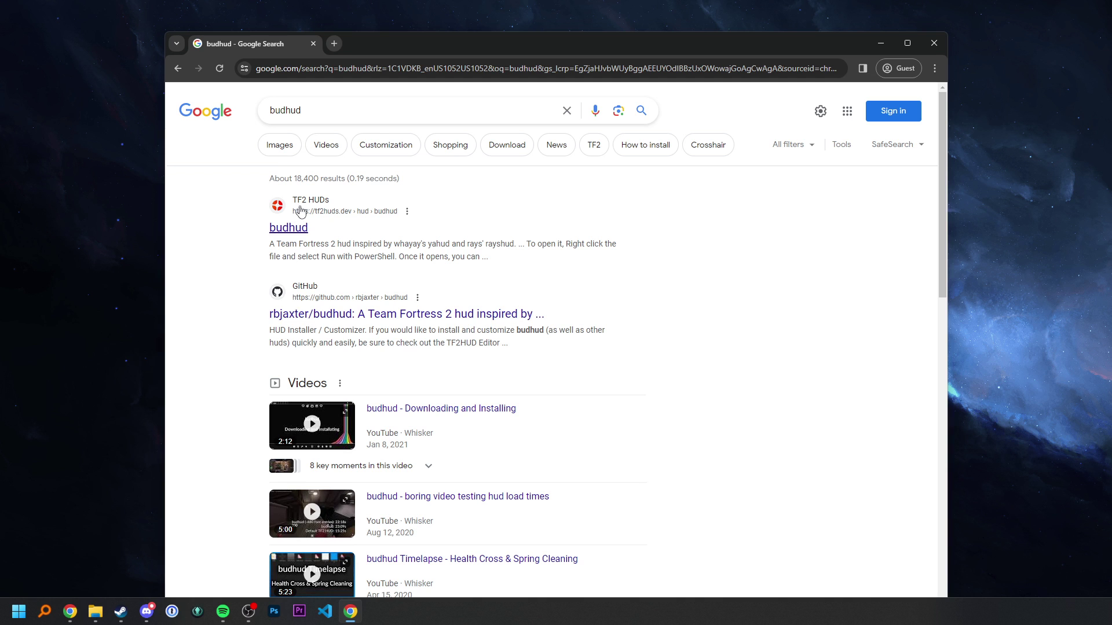
Step: Look through the budhud search results and open the project's GitHub repository
{"action": "scroll", "coordinate": [343, 215], "scroll_direction": "down", "scroll_amount": 5}
{"action": "scroll", "coordinate": [342, 215], "scroll_direction": "down", "scroll_amount": 8}
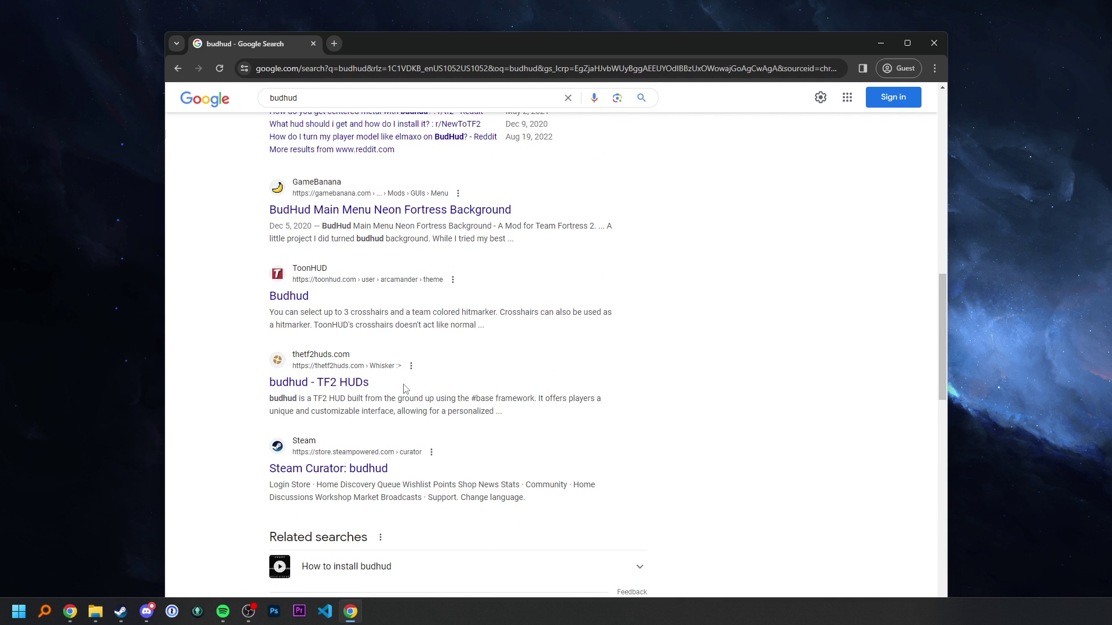
{"action": "scroll", "coordinate": [406, 390], "scroll_direction": "up", "scroll_amount": 4}
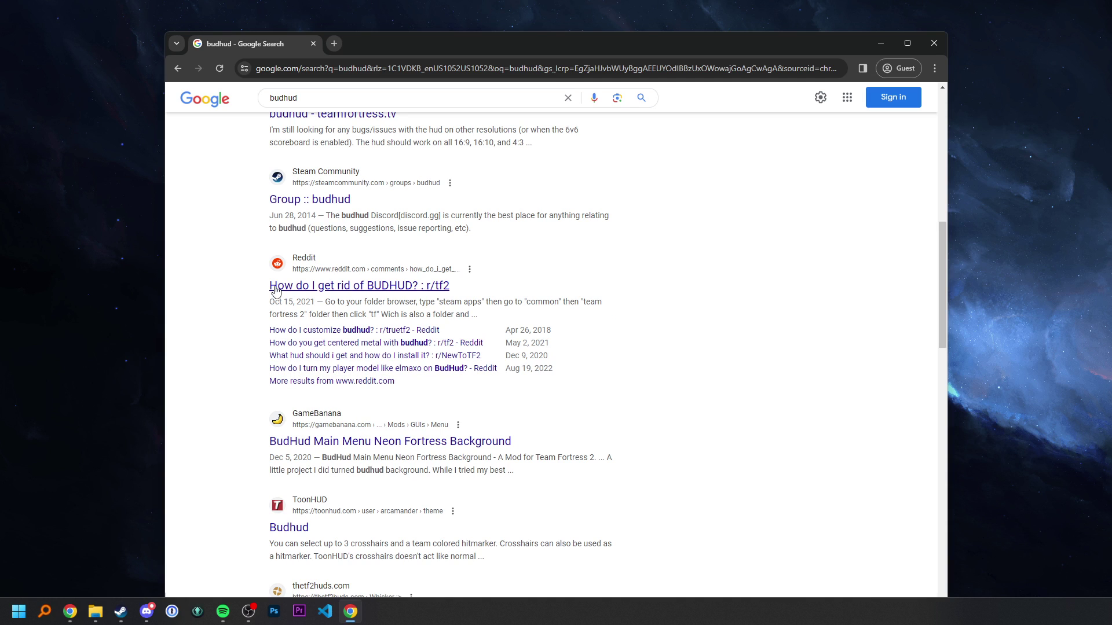
{"action": "left_click_drag", "start_coordinate": [269, 286], "coordinate": [417, 287]}
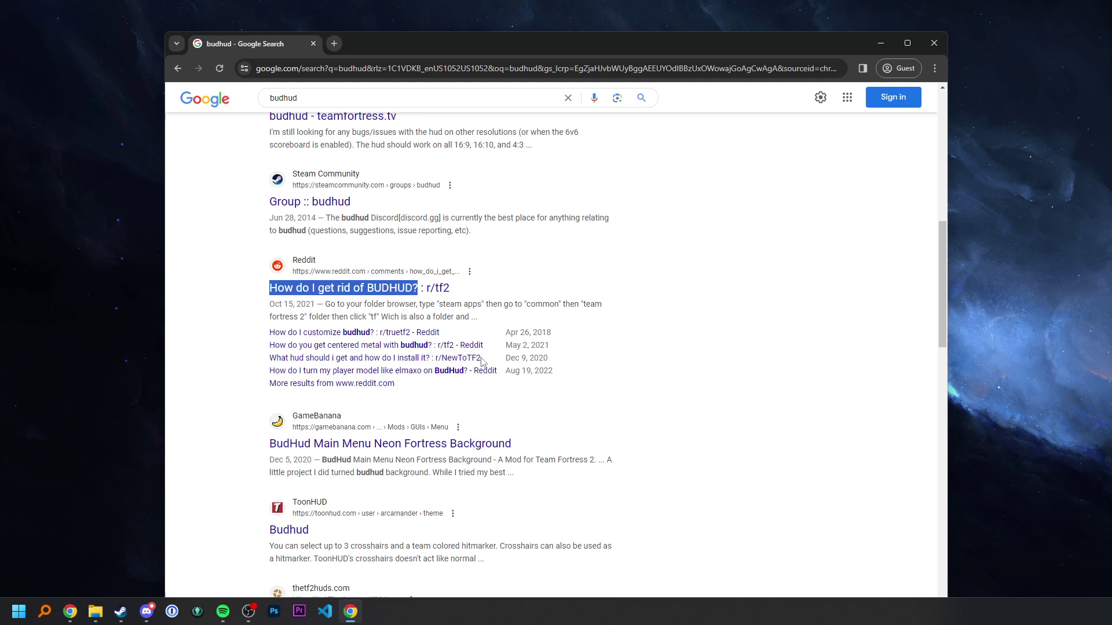
{"action": "scroll", "coordinate": [440, 342], "scroll_direction": "up", "scroll_amount": 10}
{"action": "left_click", "coordinate": [397, 295]}
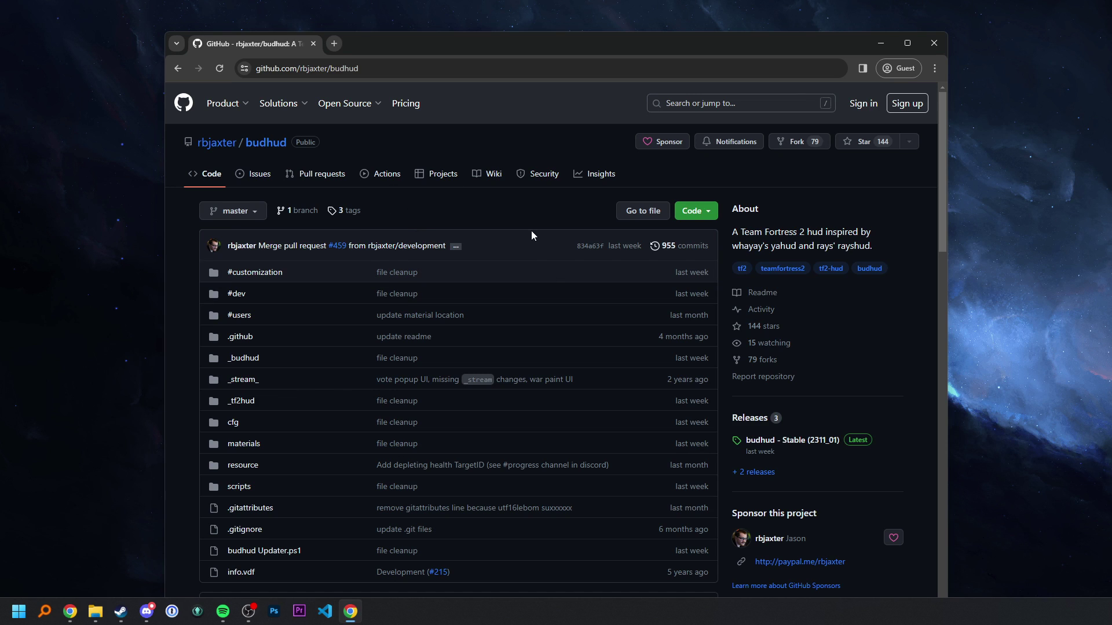
Step: View the repository's code download options and close them again
{"action": "left_click", "coordinate": [707, 211]}
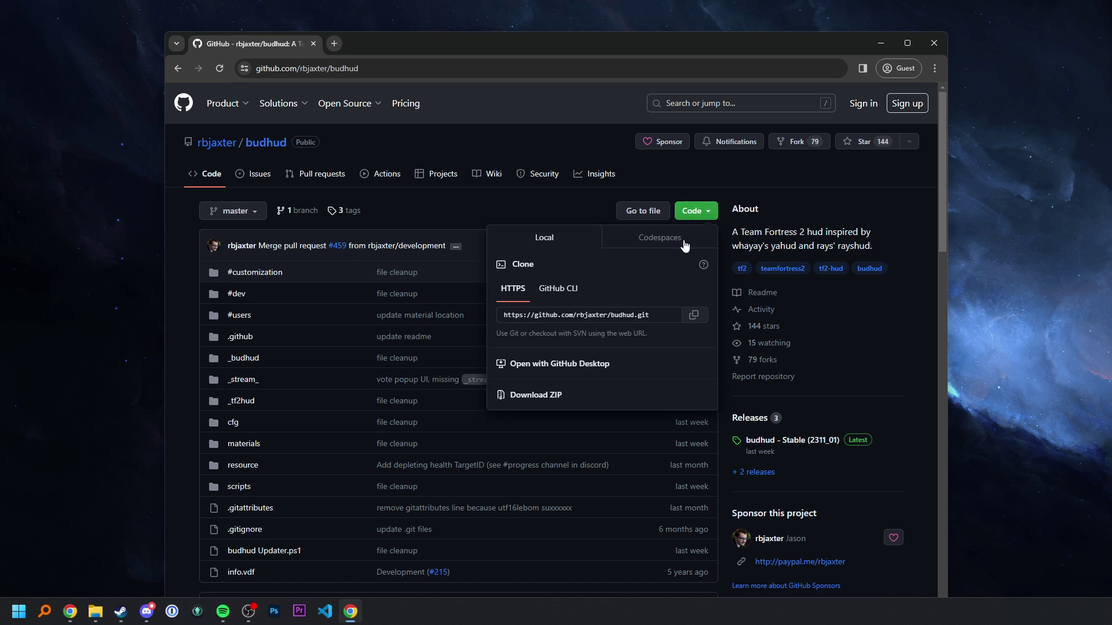
{"action": "left_click", "coordinate": [499, 216]}
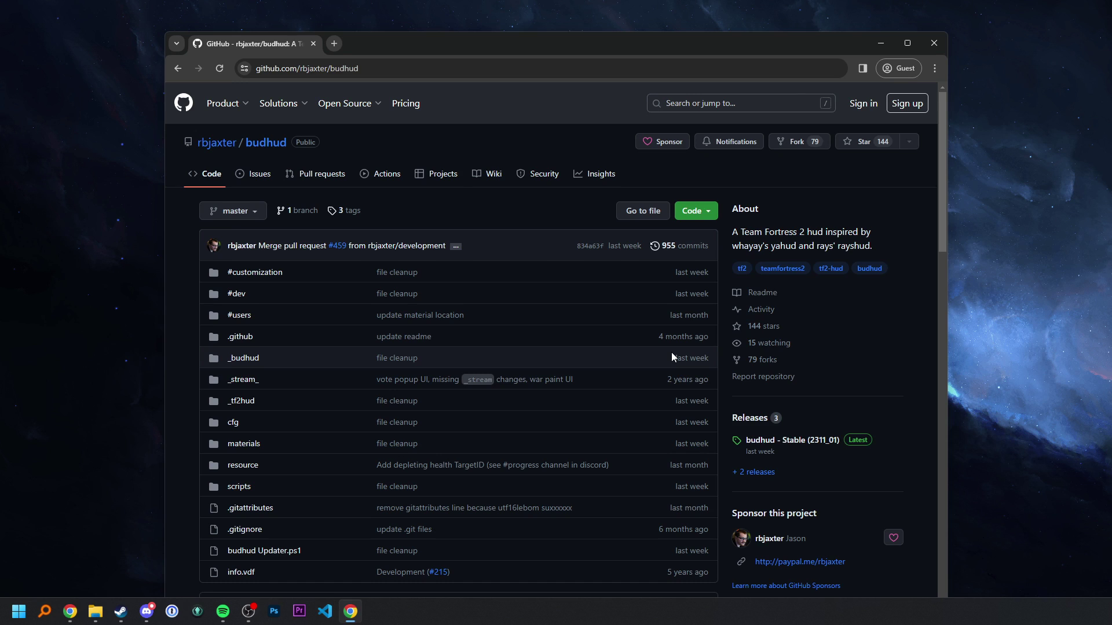
{"action": "left_click", "coordinate": [691, 213]}
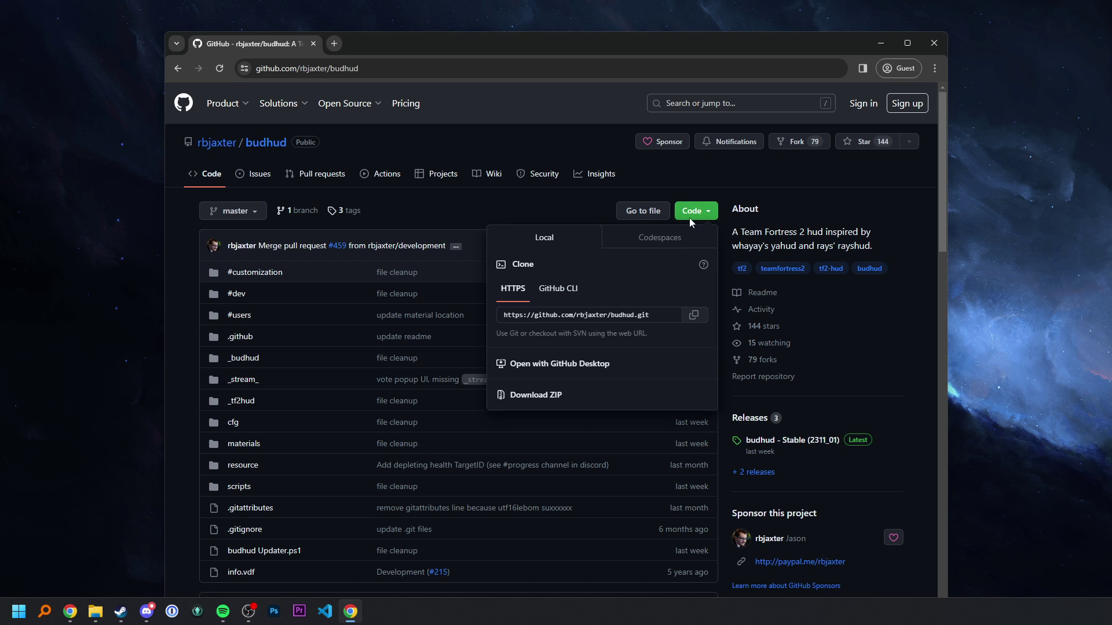
{"action": "left_click", "coordinate": [544, 209]}
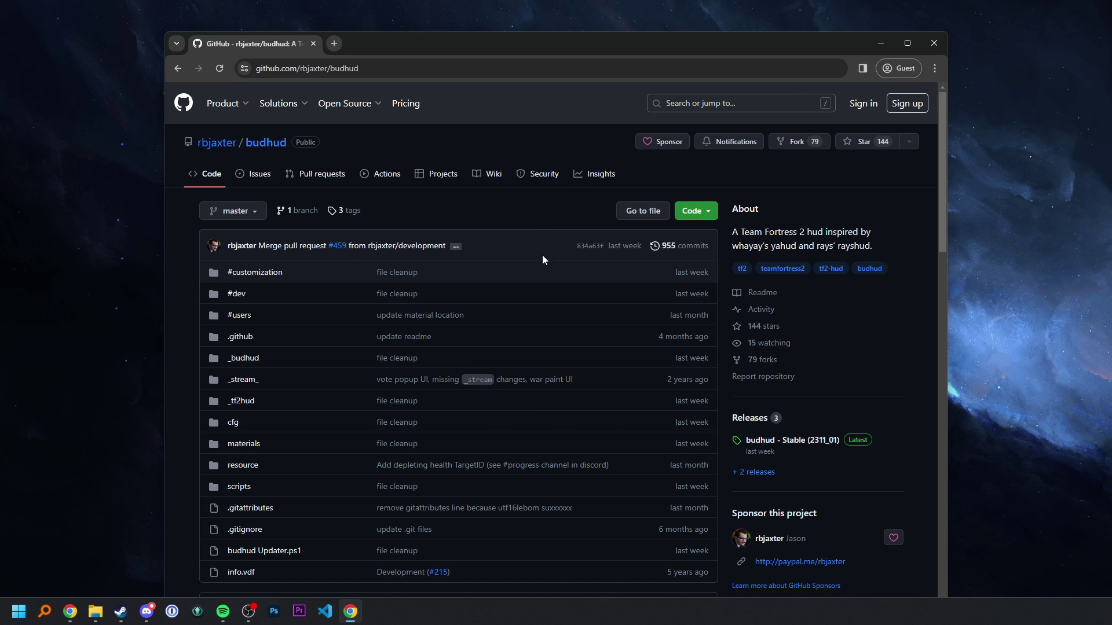
Step: Open the repository's releases page and review the budhud - Stable (2311_01) release notes and version number
{"action": "left_click", "coordinate": [752, 418]}
{"action": "scroll", "coordinate": [666, 364], "scroll_direction": "down", "scroll_amount": 4}
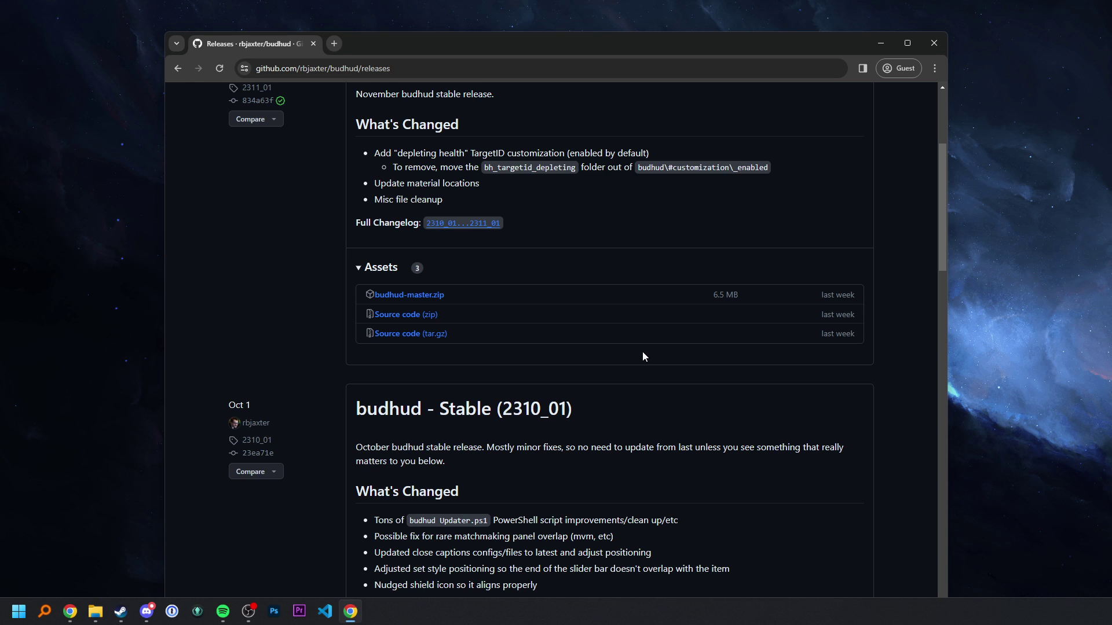
{"action": "scroll", "coordinate": [623, 351], "scroll_direction": "up", "scroll_amount": 4}
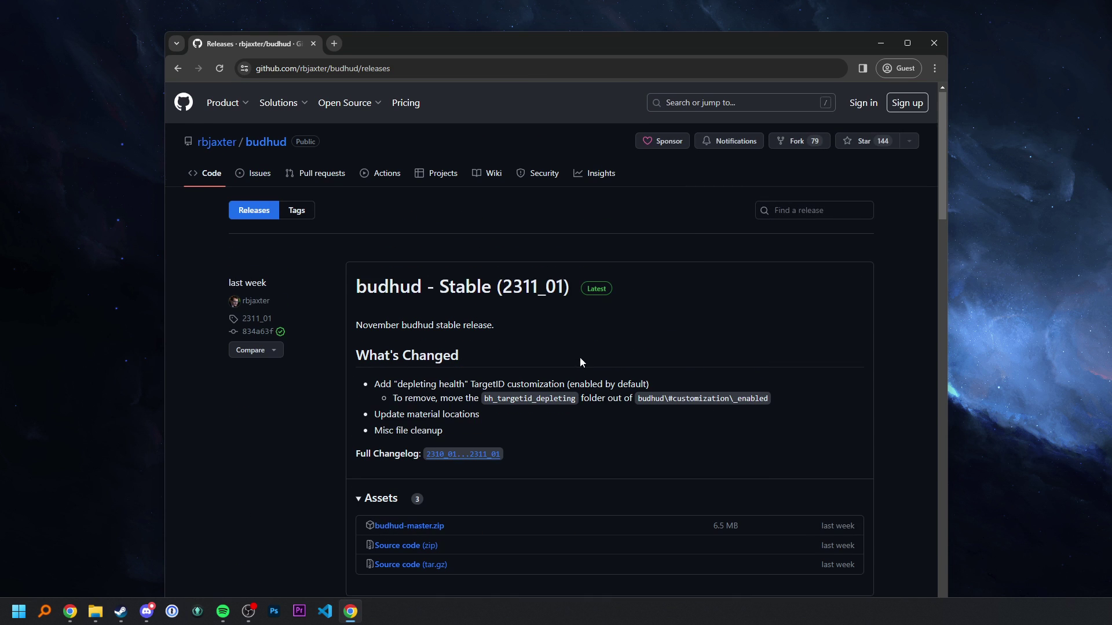
{"action": "left_click_drag", "start_coordinate": [377, 326], "coordinate": [443, 326]}
{"action": "left_click", "coordinate": [446, 326]}
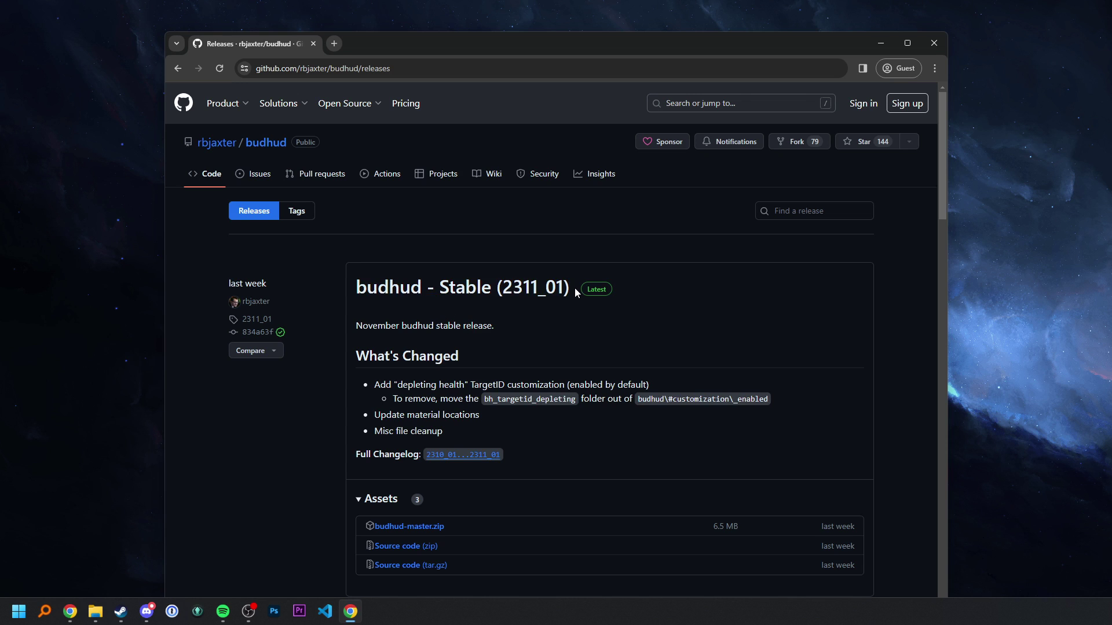
{"action": "left_click_drag", "start_coordinate": [573, 290], "coordinate": [521, 300]}
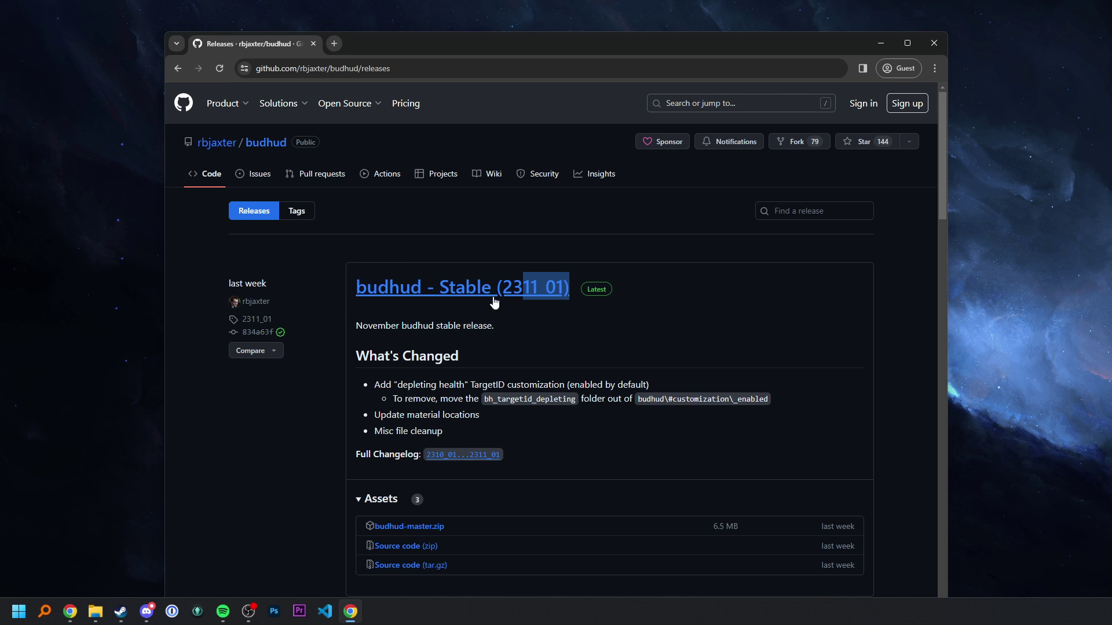
Step: Download budhud-master.zip from the latest release's assets and save it in the Downloads folder
{"action": "scroll", "coordinate": [415, 280], "scroll_direction": "down", "scroll_amount": 4}
{"action": "scroll", "coordinate": [415, 280], "scroll_direction": "up", "scroll_amount": 1}
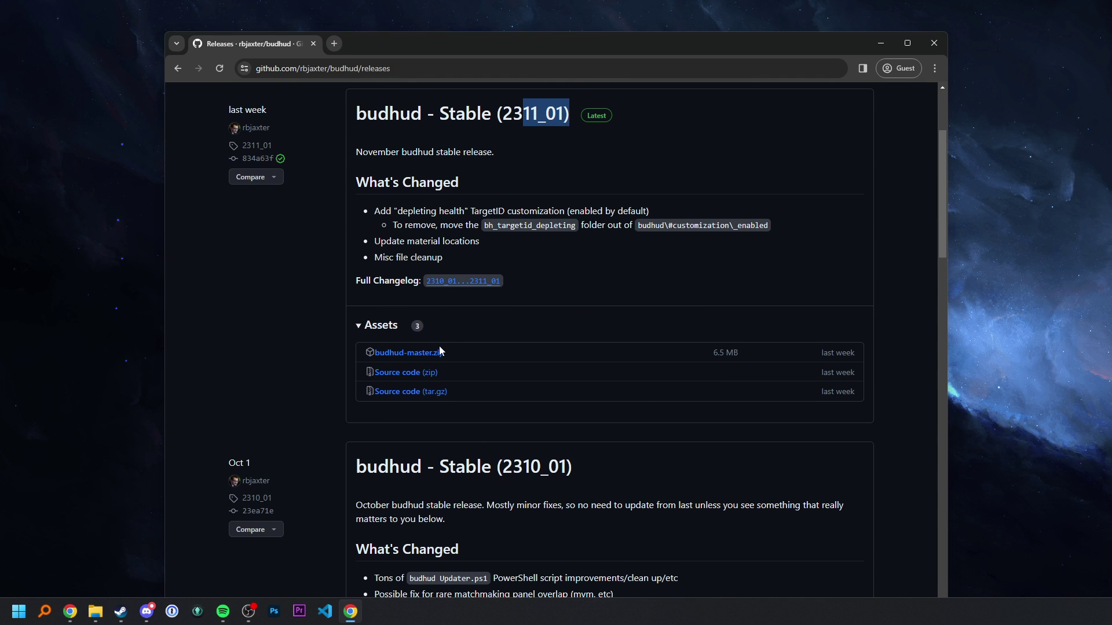
{"action": "left_click", "coordinate": [403, 355]}
{"action": "left_click", "coordinate": [211, 182]}
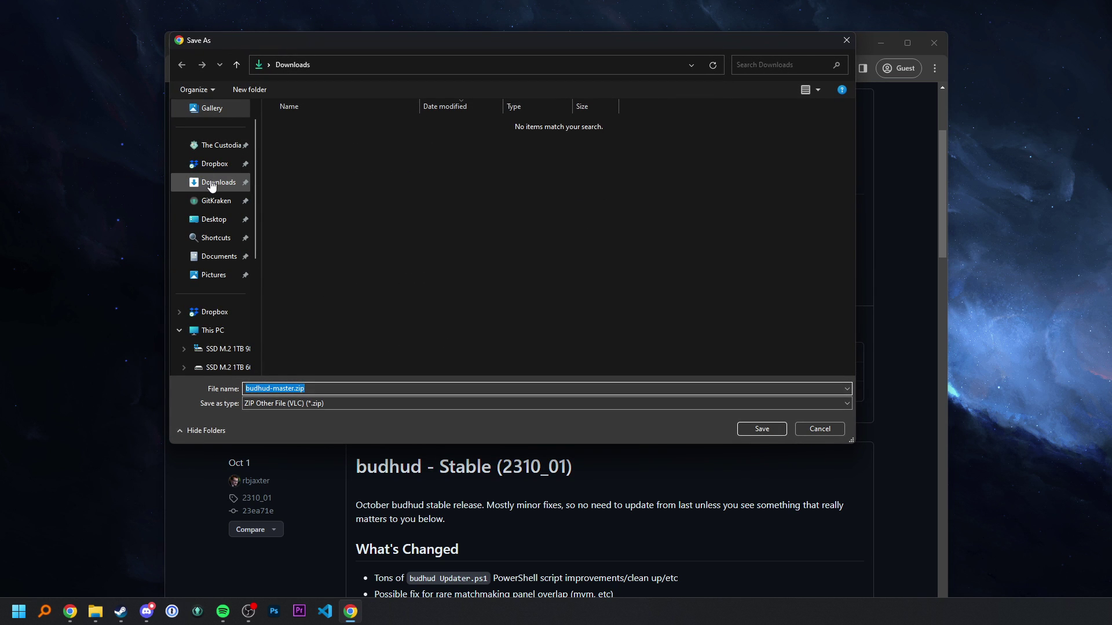
{"action": "left_click", "coordinate": [762, 428]}
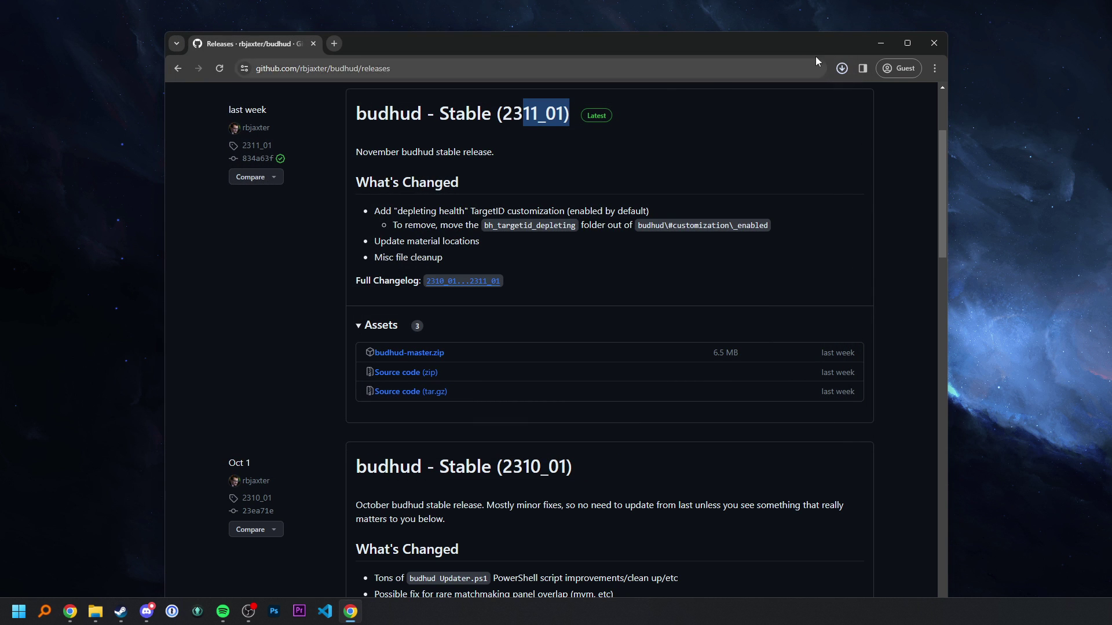
Step: Minimize the browser, switch to File Explorer and select budhud-master.zip in the Downloads folder
{"action": "left_click", "coordinate": [879, 40]}
{"action": "left_click", "coordinate": [96, 612]}
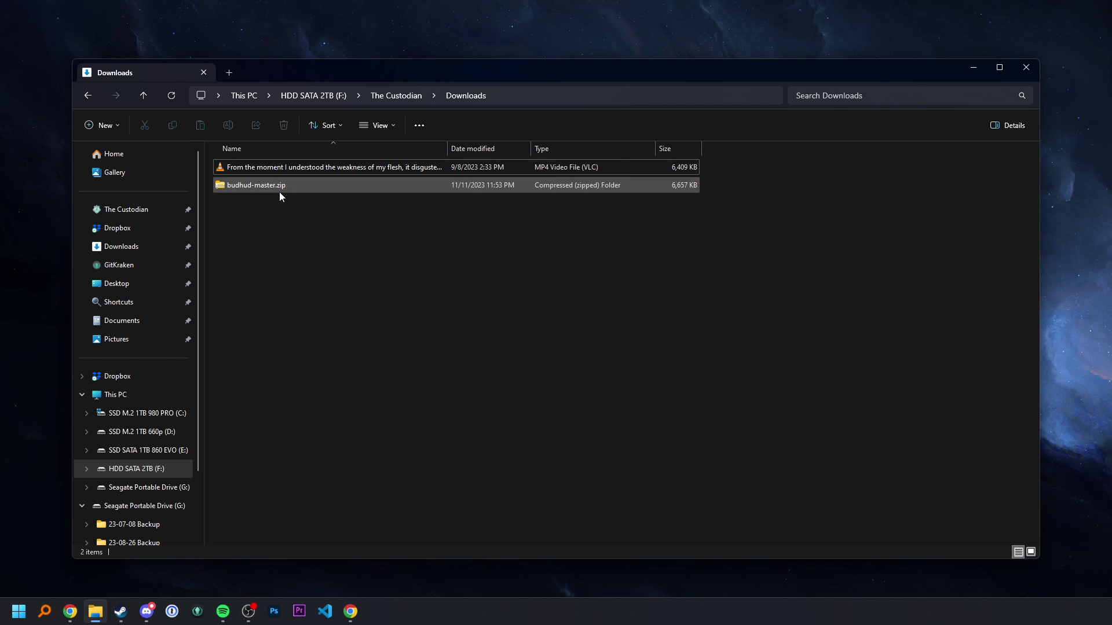
{"action": "left_click", "coordinate": [261, 188]}
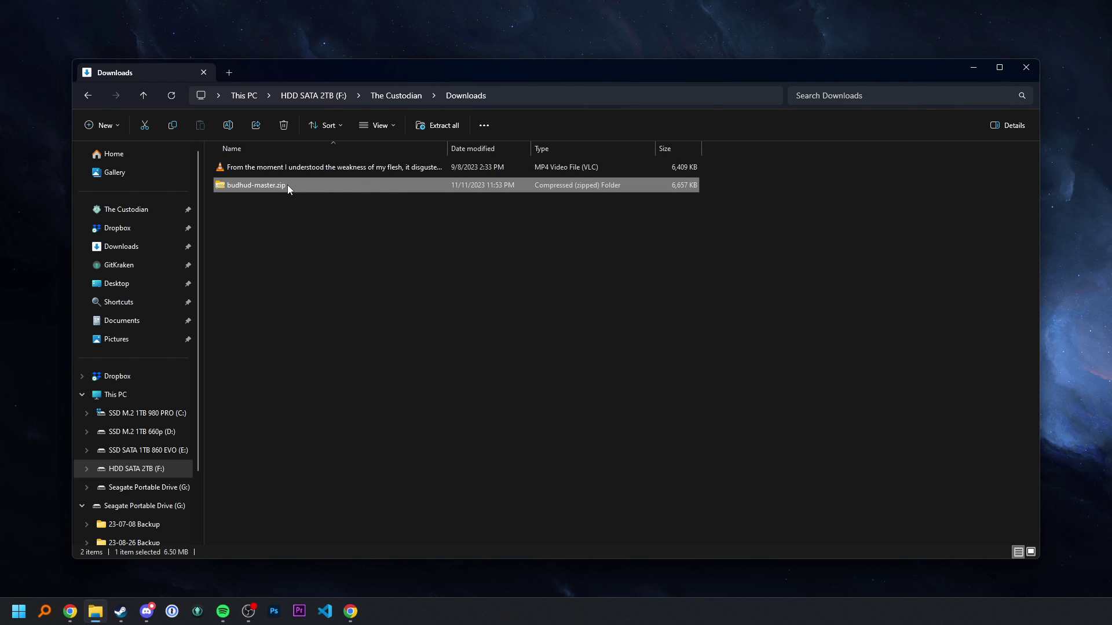
{"action": "right_click", "coordinate": [287, 185]}
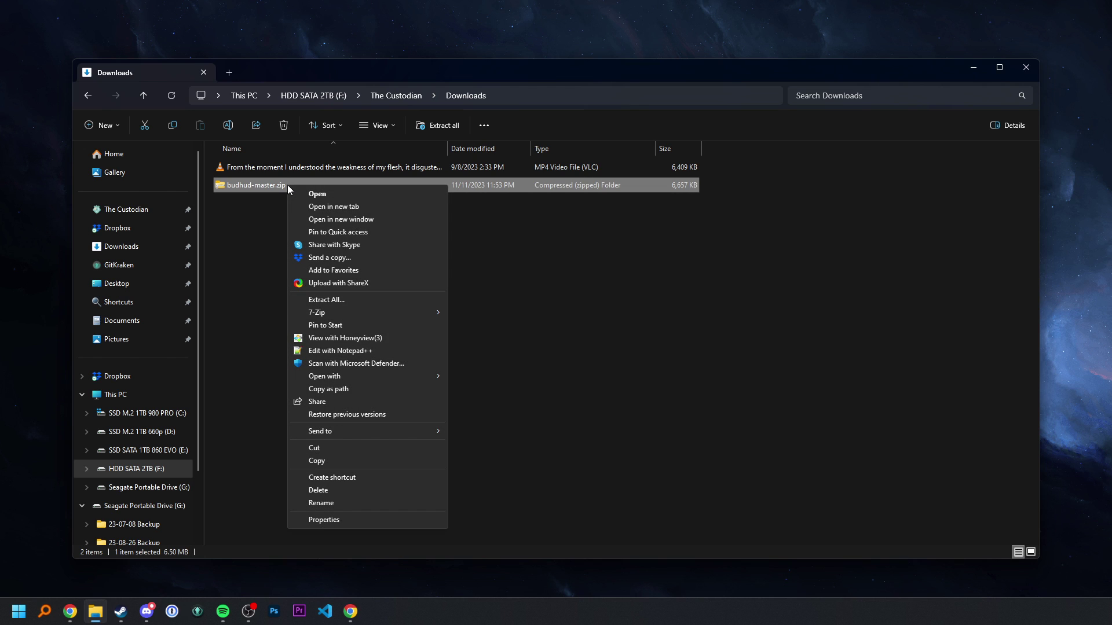
{"action": "left_click", "coordinate": [324, 300]}
{"action": "left_click_drag", "start_coordinate": [884, 81], "coordinate": [460, 246]}
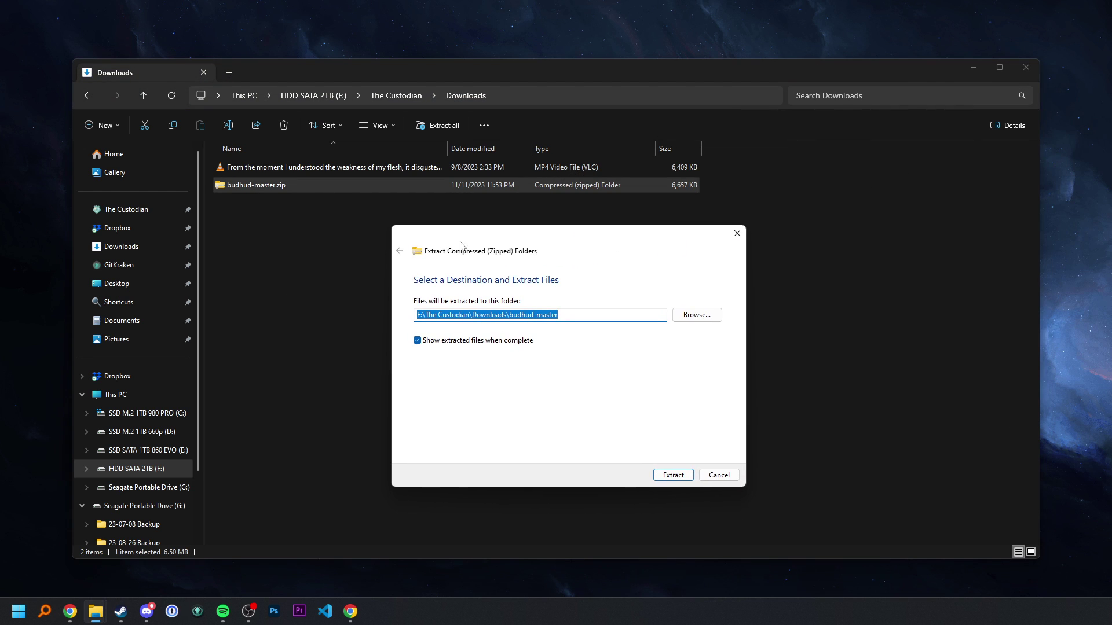
{"action": "left_click", "coordinate": [719, 478]}
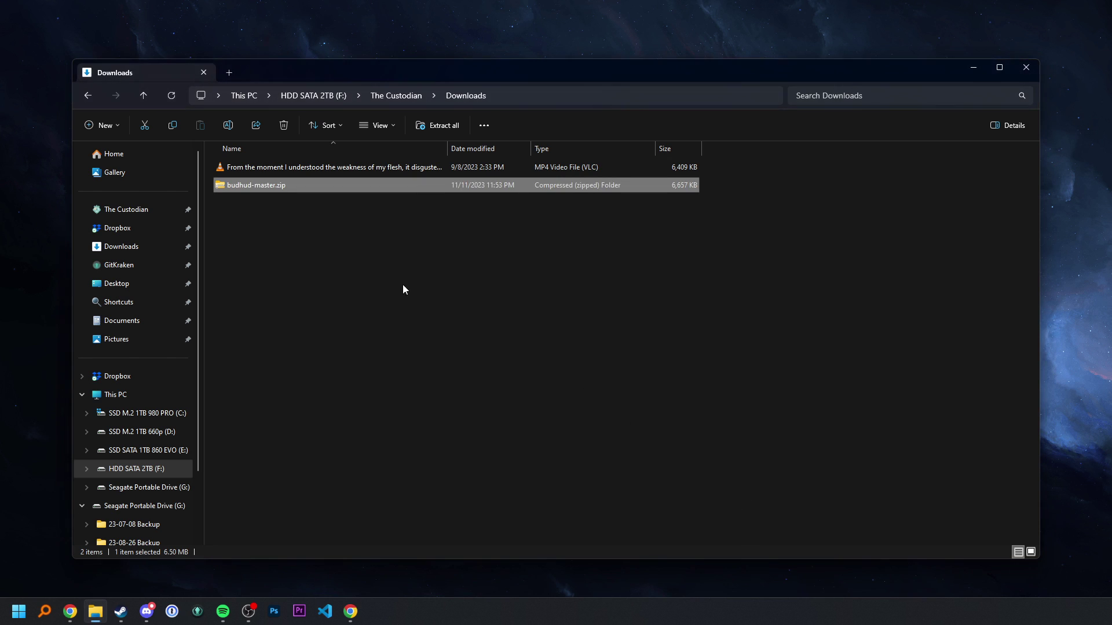
Step: Extract budhud-master.zip with 7-Zip into a budhud-master folder within Downloads
{"action": "right_click", "coordinate": [250, 186]}
{"action": "mouse_move", "coordinate": [346, 312]}
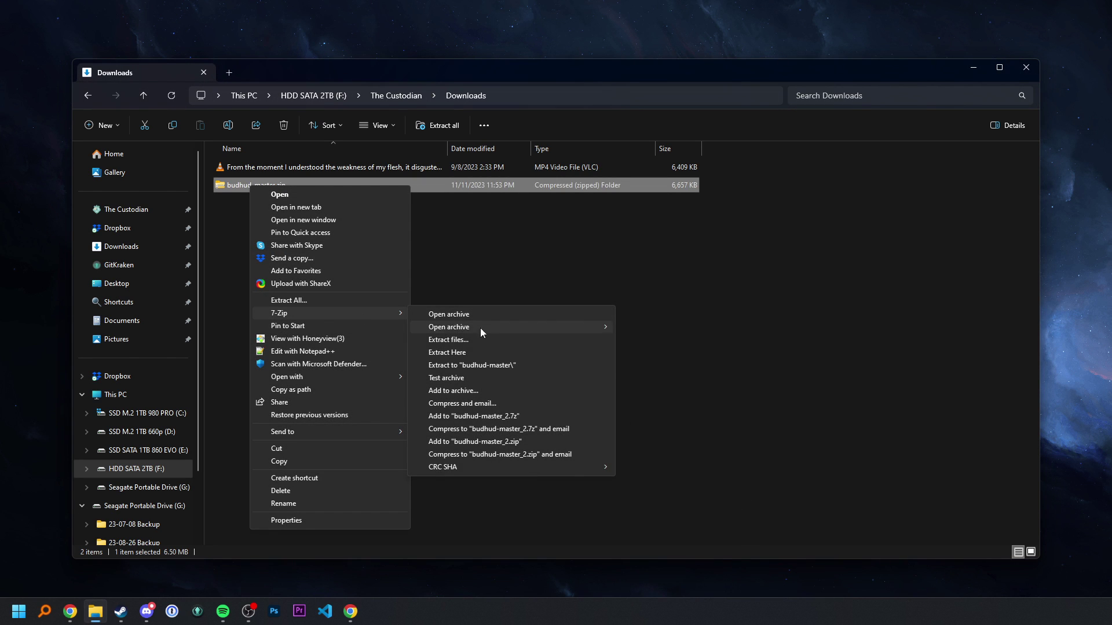
{"action": "left_click", "coordinate": [483, 365]}
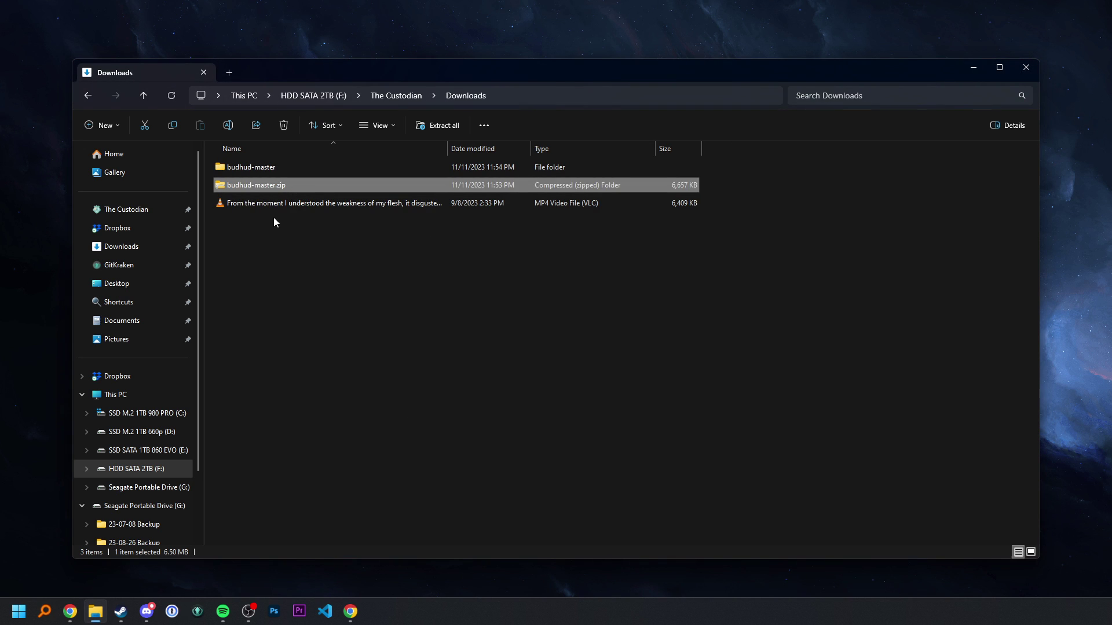
Step: Examine the files inside the extracted budhud-master folder and return to the Downloads folder
{"action": "double_click", "coordinate": [246, 168]}
{"action": "left_click_drag", "start_coordinate": [309, 452], "coordinate": [227, 152]}
{"action": "key", "text": "alt+d"}
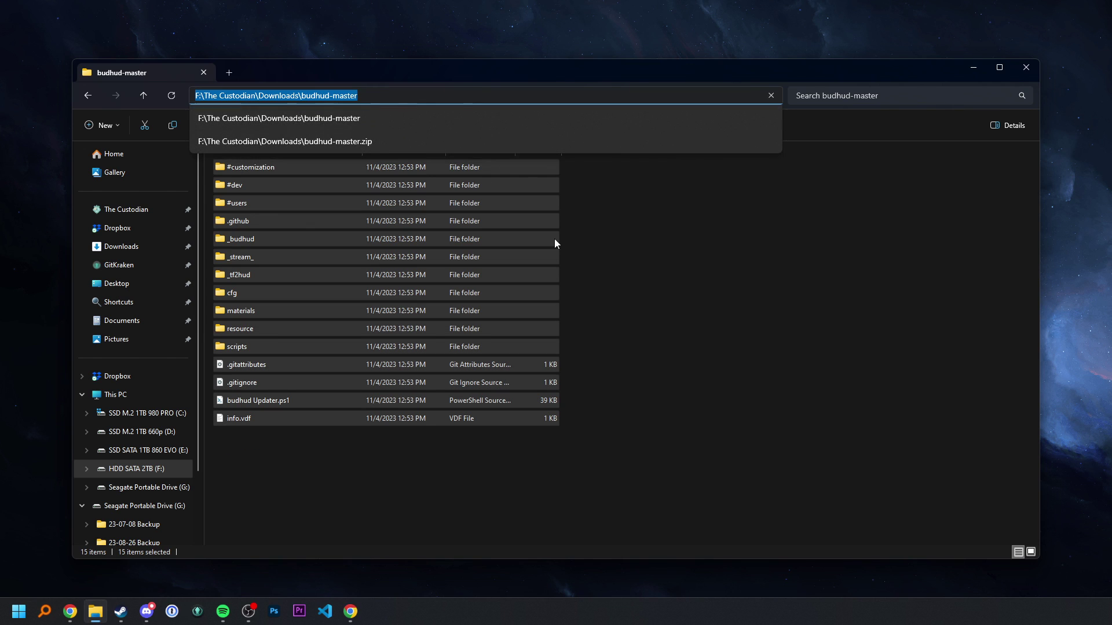
{"action": "key", "text": "Escape"}
{"action": "left_click", "coordinate": [466, 95]}
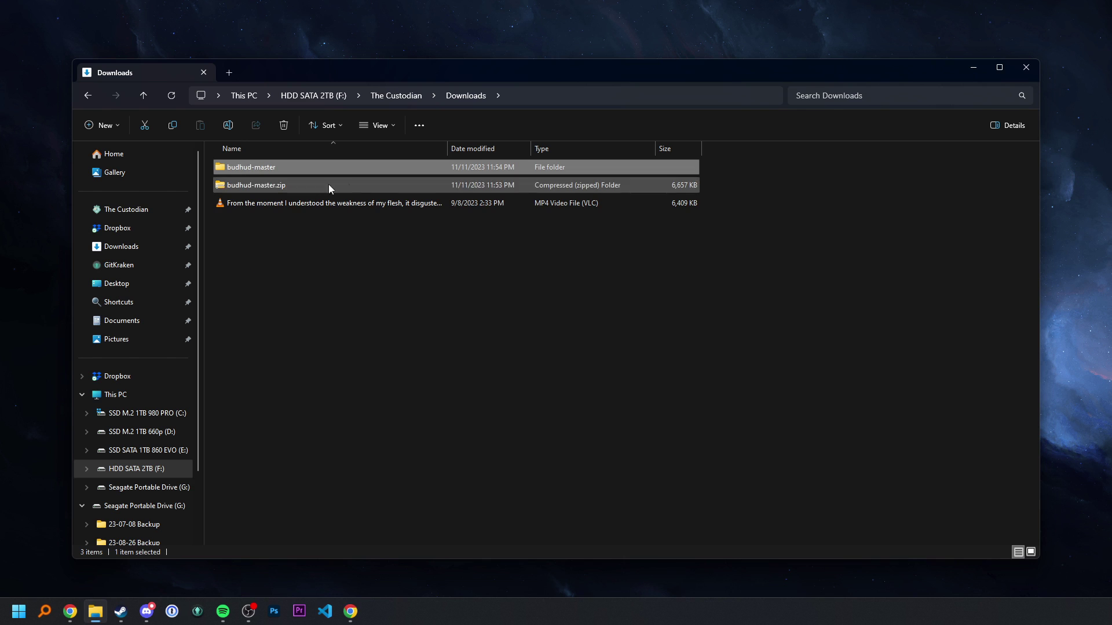
Step: Minimize File Explorer, switch to Steam and view the comments on the account's profile page
{"action": "left_click", "coordinate": [974, 68]}
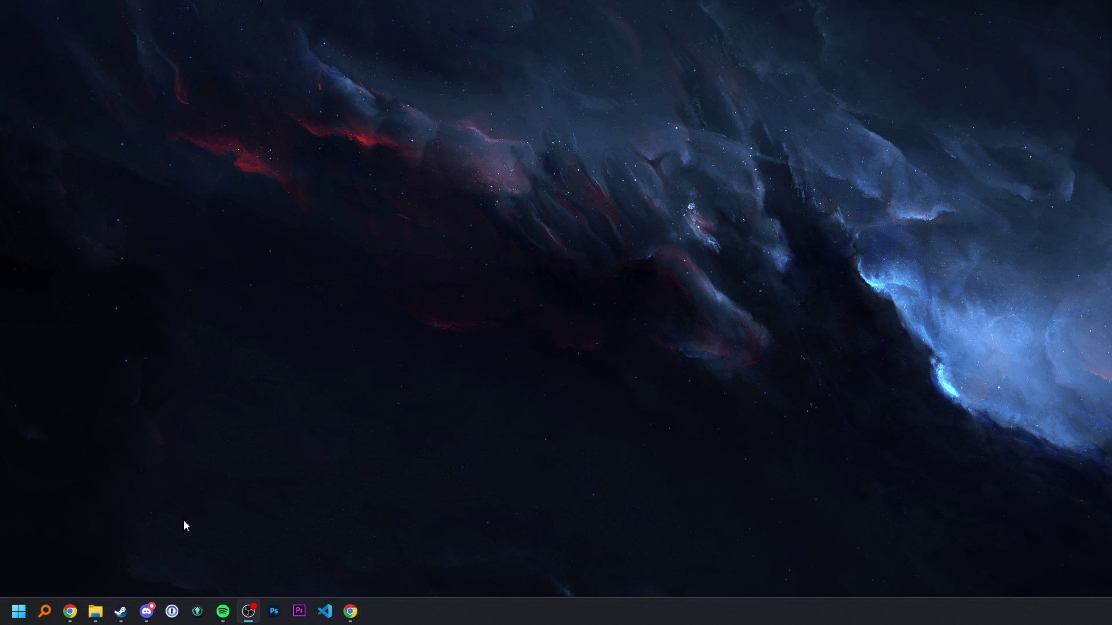
{"action": "left_click", "coordinate": [123, 612]}
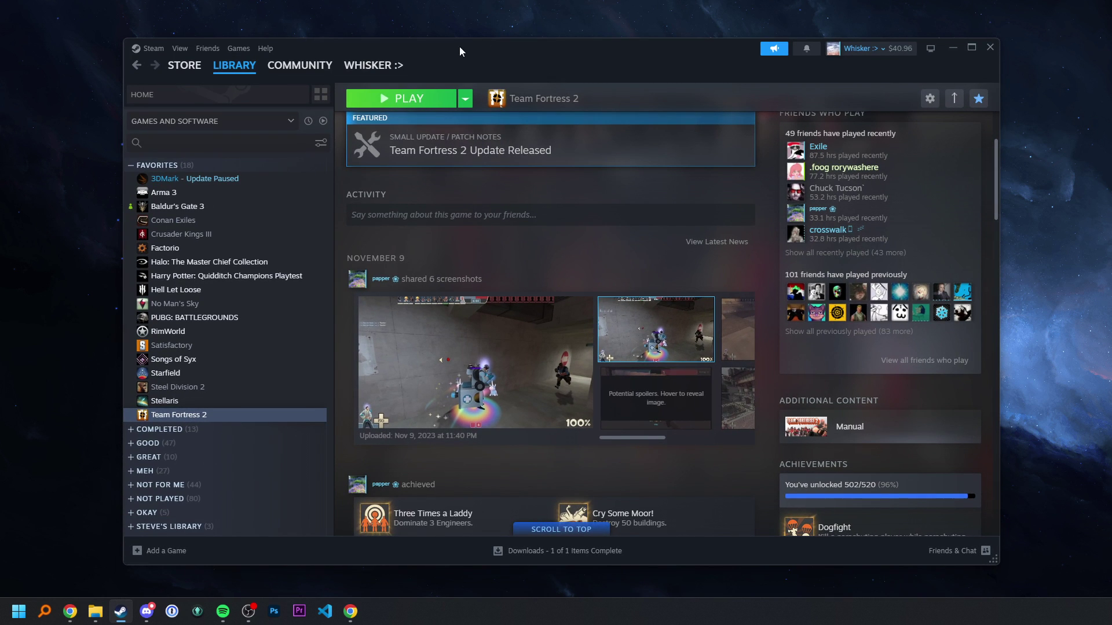
{"action": "left_click", "coordinate": [373, 65]}
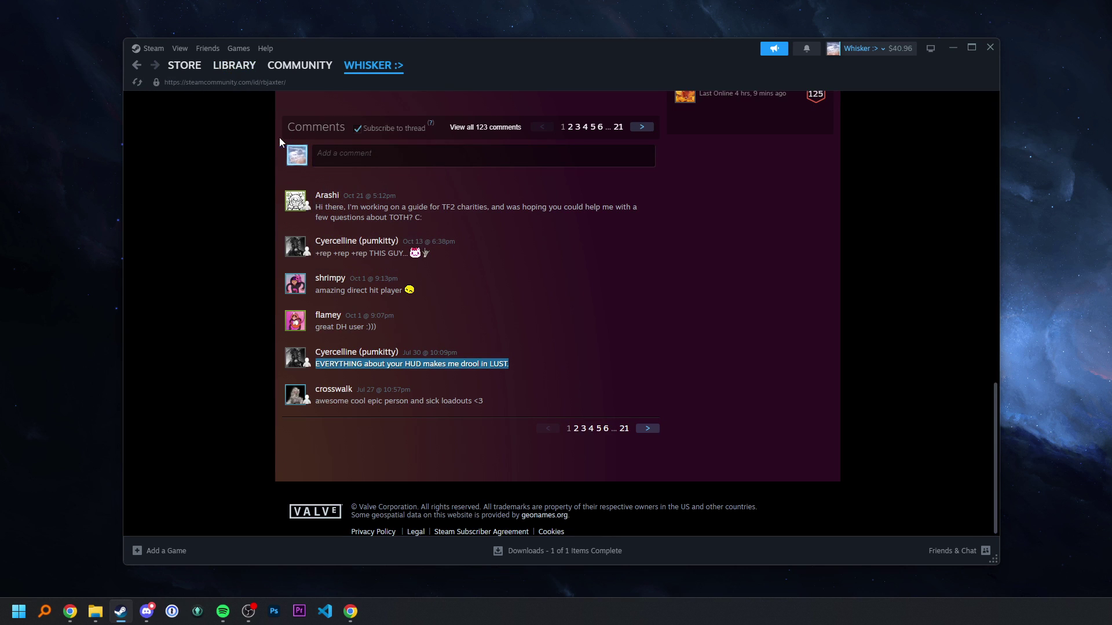
{"action": "left_click", "coordinate": [252, 124]}
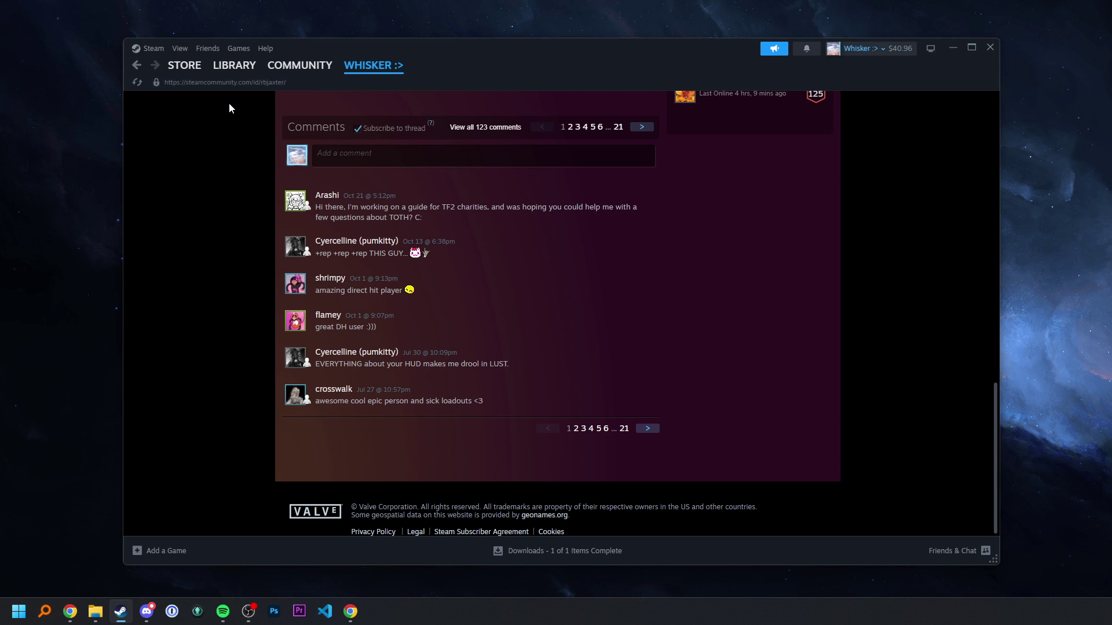
Step: Show the Steam games library and select Team Fortress 2 among the favorites
{"action": "left_click", "coordinate": [239, 49]}
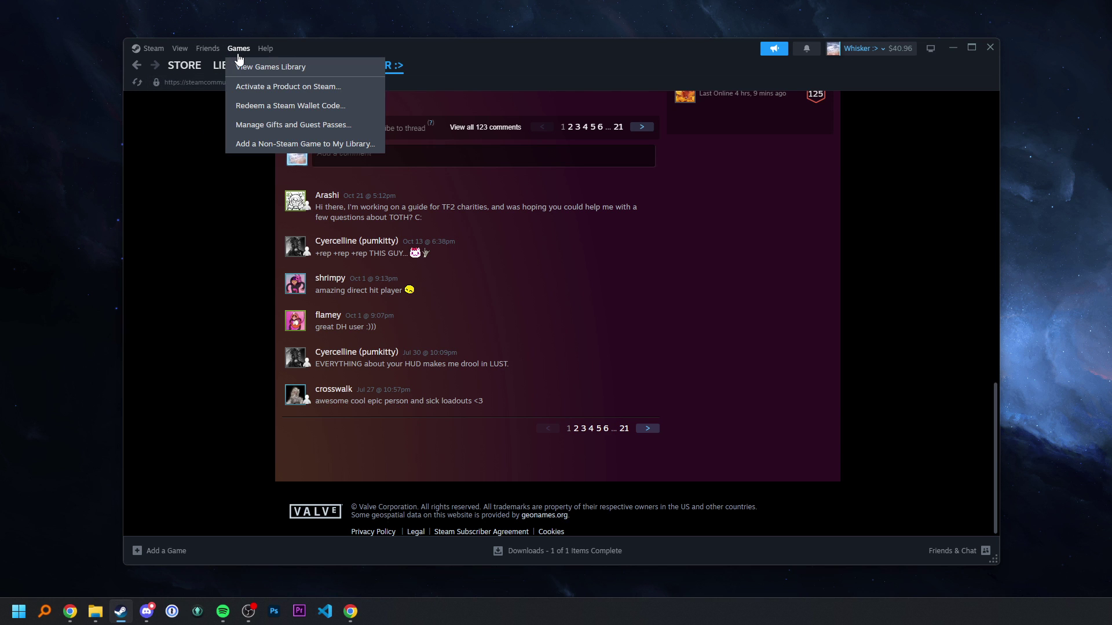
{"action": "left_click", "coordinate": [270, 66]}
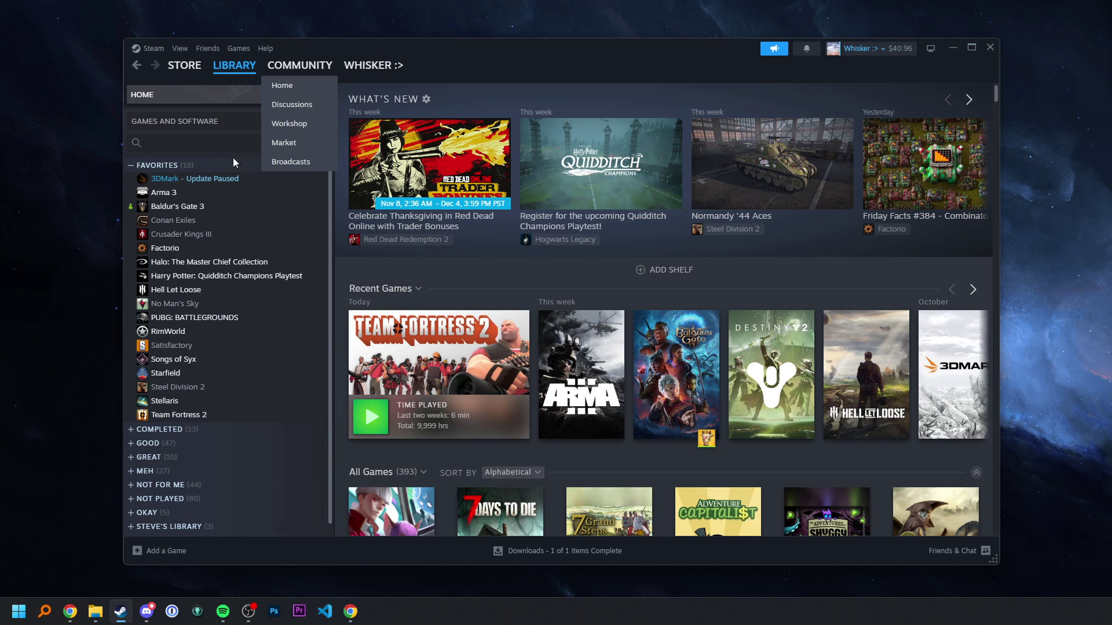
{"action": "left_click", "coordinate": [189, 416]}
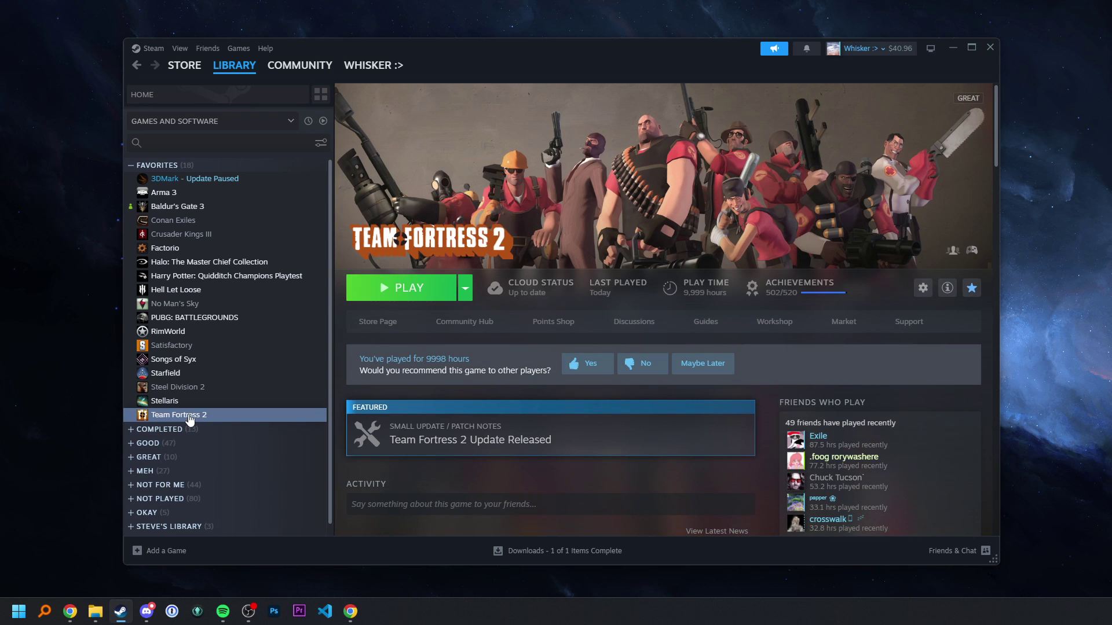
Step: Open Team Fortress 2's installed-files properties and browse to its installation folder
{"action": "right_click", "coordinate": [189, 416]}
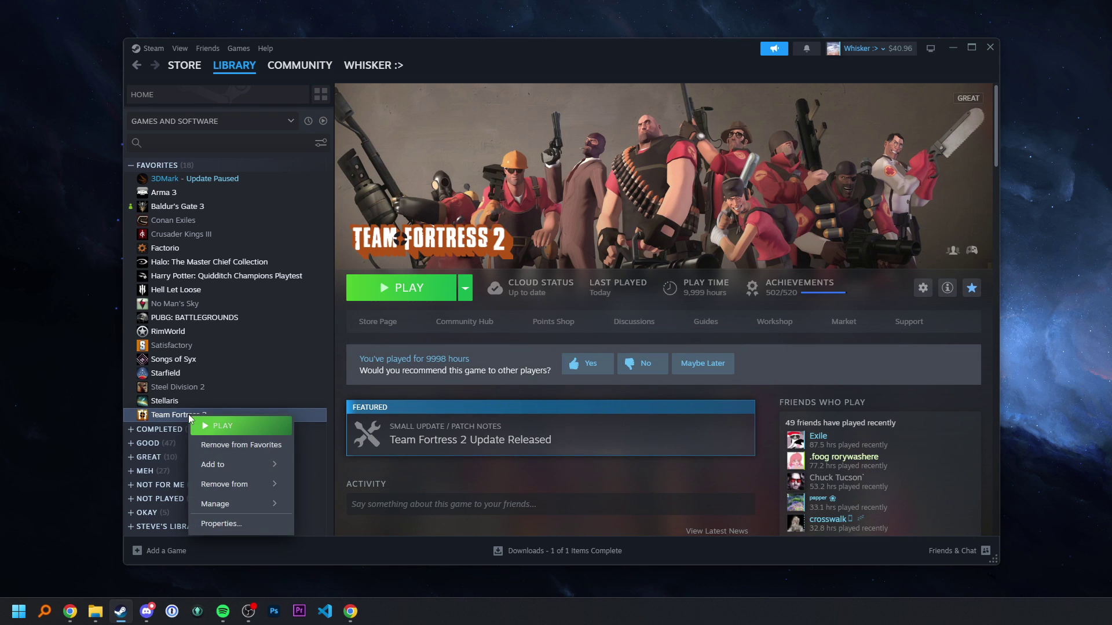
{"action": "left_click", "coordinate": [236, 524]}
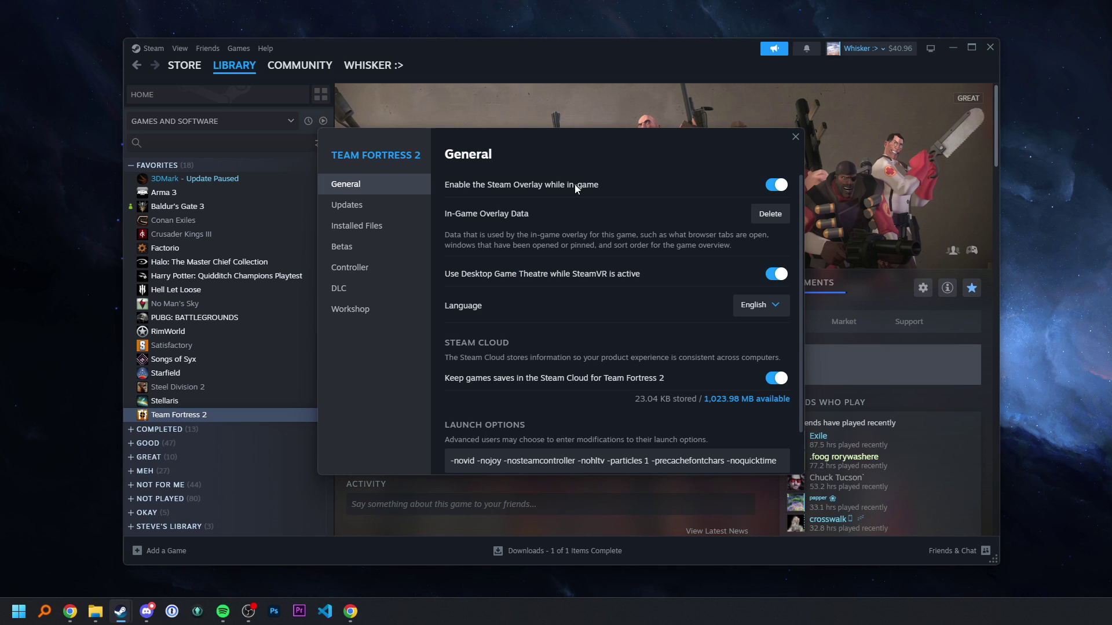
{"action": "left_click", "coordinate": [371, 229]}
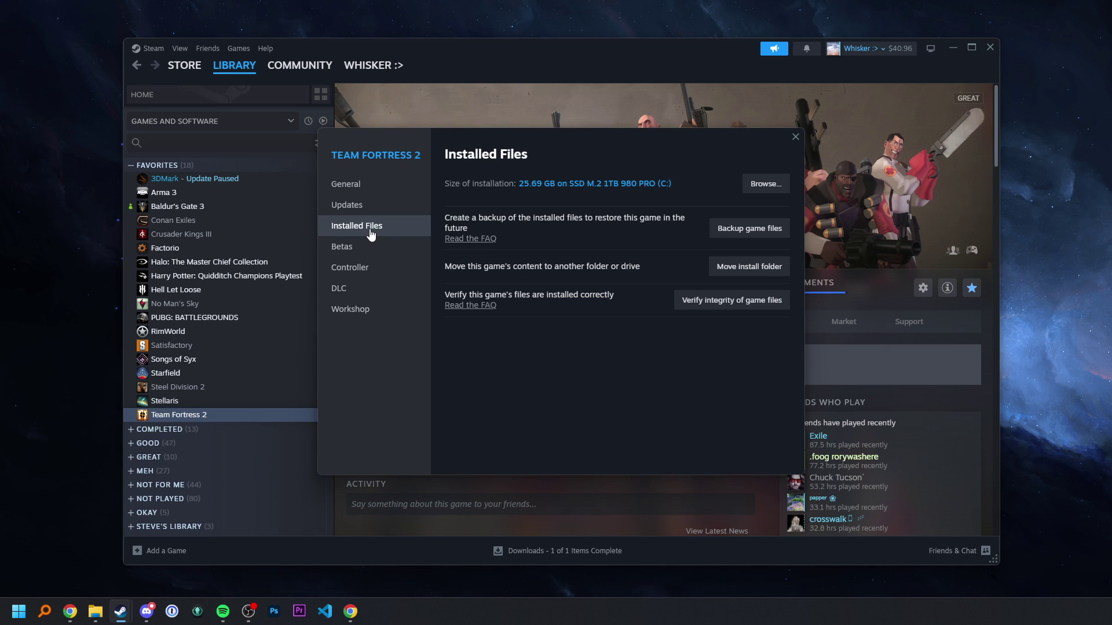
{"action": "left_click", "coordinate": [764, 184]}
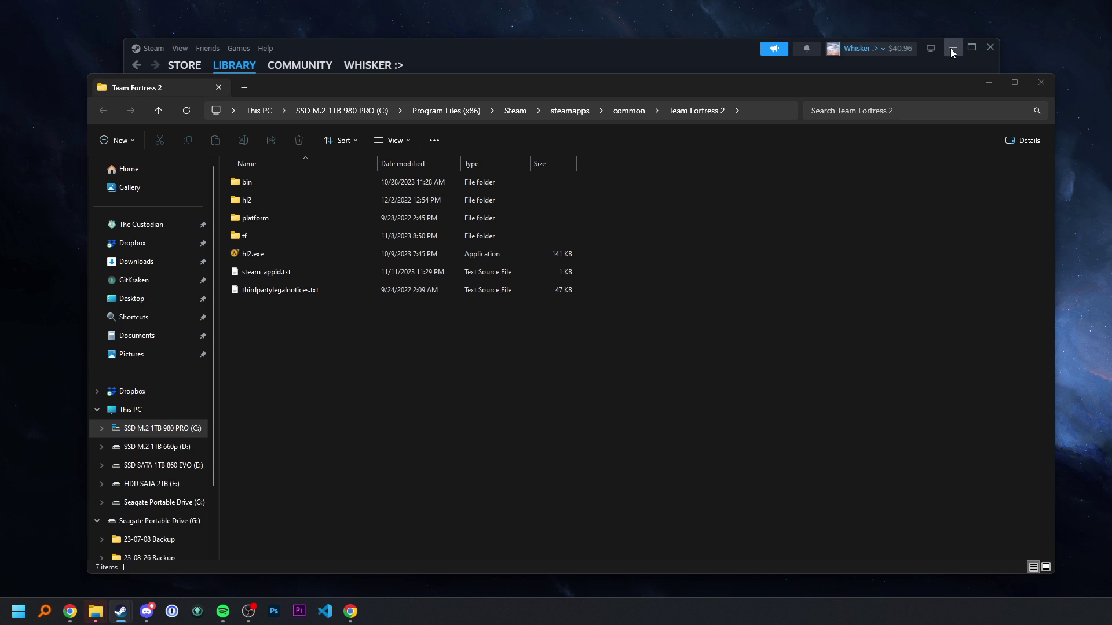
Step: Minimize Steam and open the custom folder inside the tf folder of the Team Fortress 2 installation
{"action": "left_click", "coordinate": [950, 48]}
{"action": "left_click", "coordinate": [950, 48]}
{"action": "left_click", "coordinate": [793, 141]}
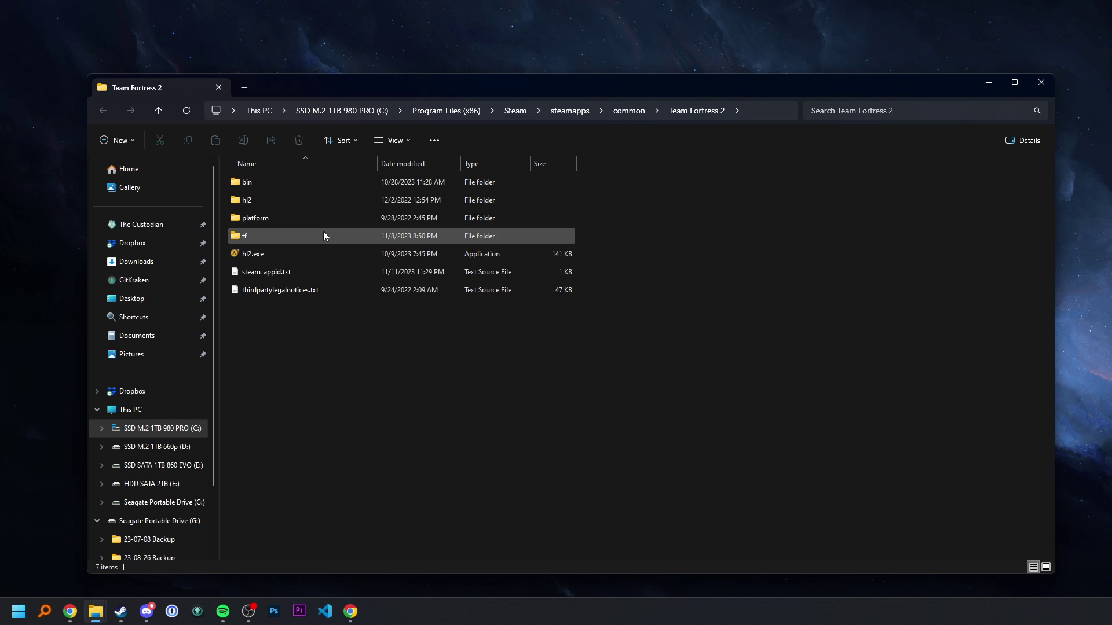
{"action": "double_click", "coordinate": [293, 240]}
{"action": "mouse_move", "coordinate": [260, 236]}
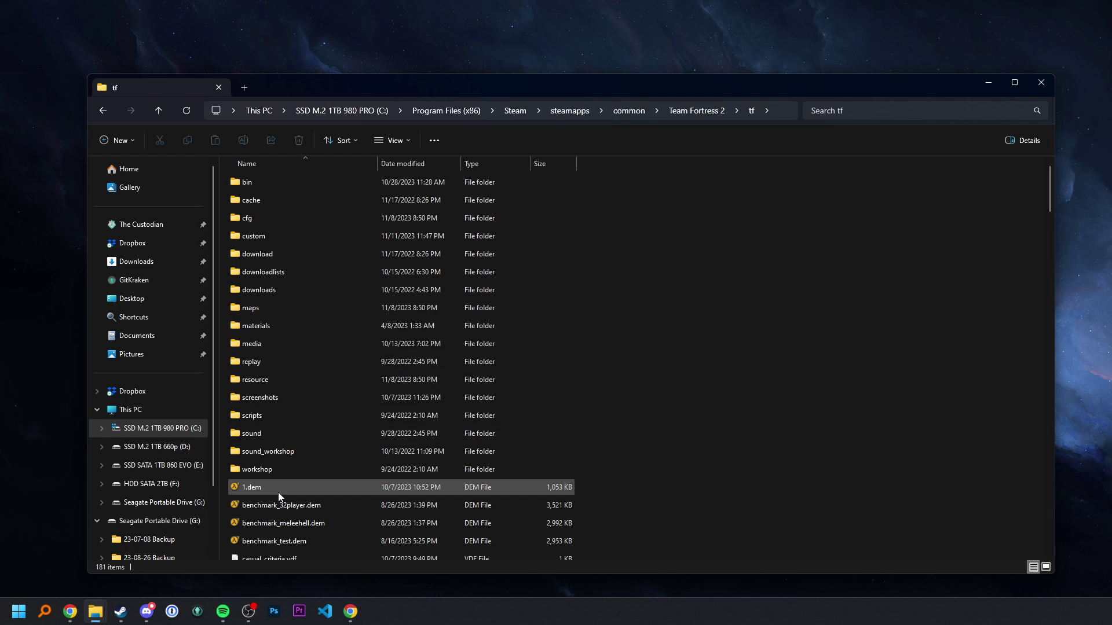
{"action": "right_click", "coordinate": [627, 269]}
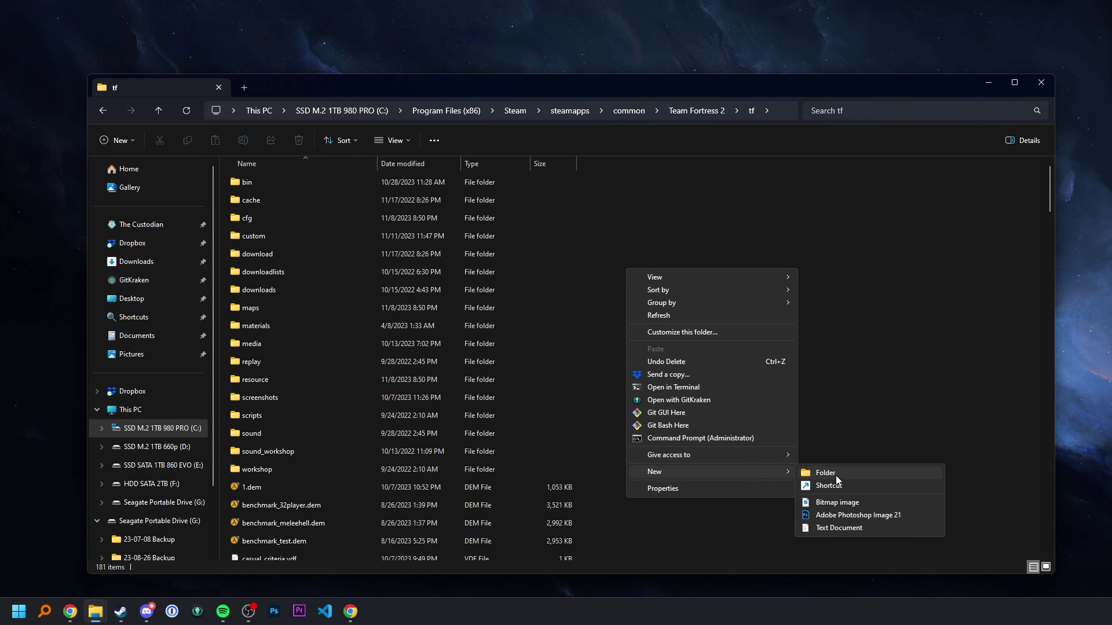
{"action": "left_click", "coordinate": [634, 220]}
{"action": "double_click", "coordinate": [266, 236]}
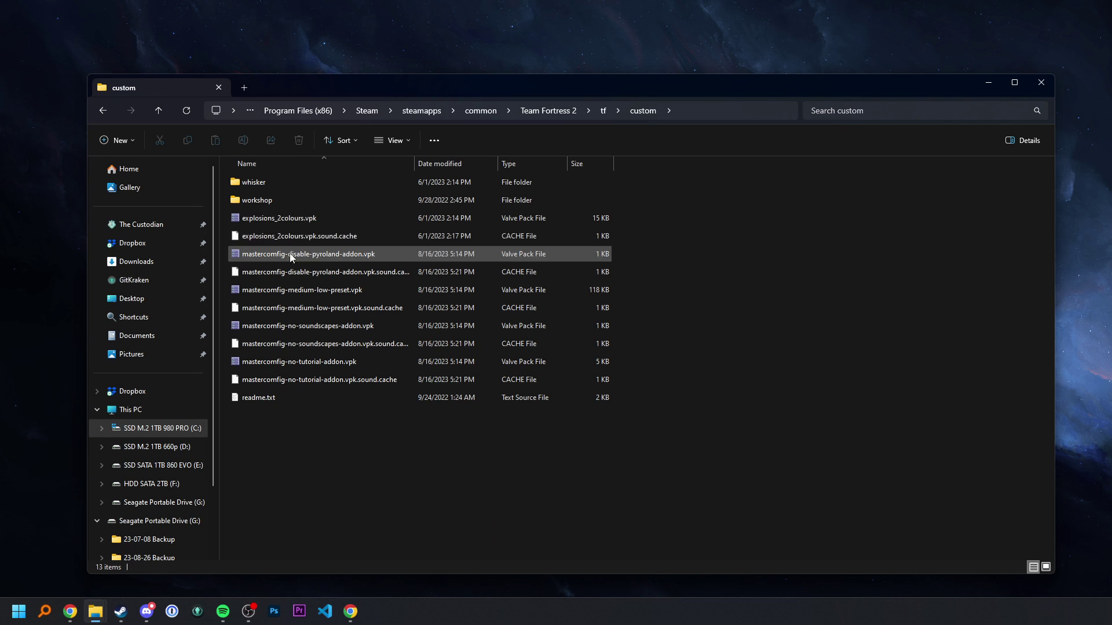
Step: Arrange the custom and Downloads windows side by side and copy the budhud-master folder from Downloads into custom
{"action": "left_click_drag", "start_coordinate": [310, 93], "coordinate": [802, 88]}
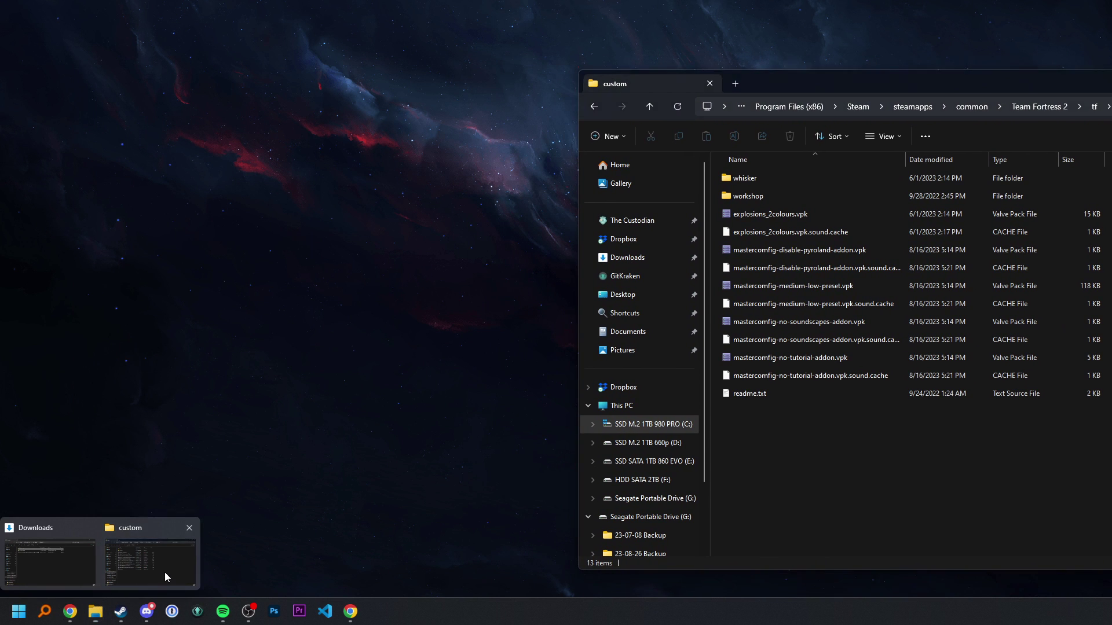
{"action": "mouse_move", "coordinate": [146, 610]}
{"action": "mouse_move", "coordinate": [96, 611]}
{"action": "left_click", "coordinate": [50, 564]}
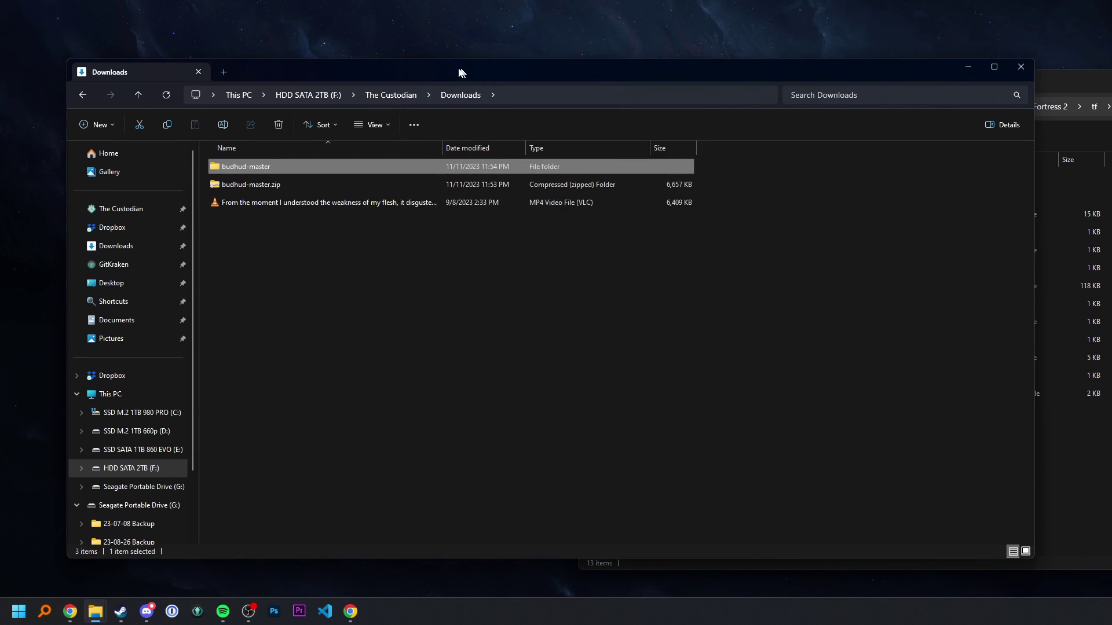
{"action": "left_click_drag", "start_coordinate": [460, 71], "coordinate": [432, 69]}
{"action": "key", "text": "alt+Tab"}
{"action": "left_click_drag", "start_coordinate": [231, 167], "coordinate": [847, 446]}
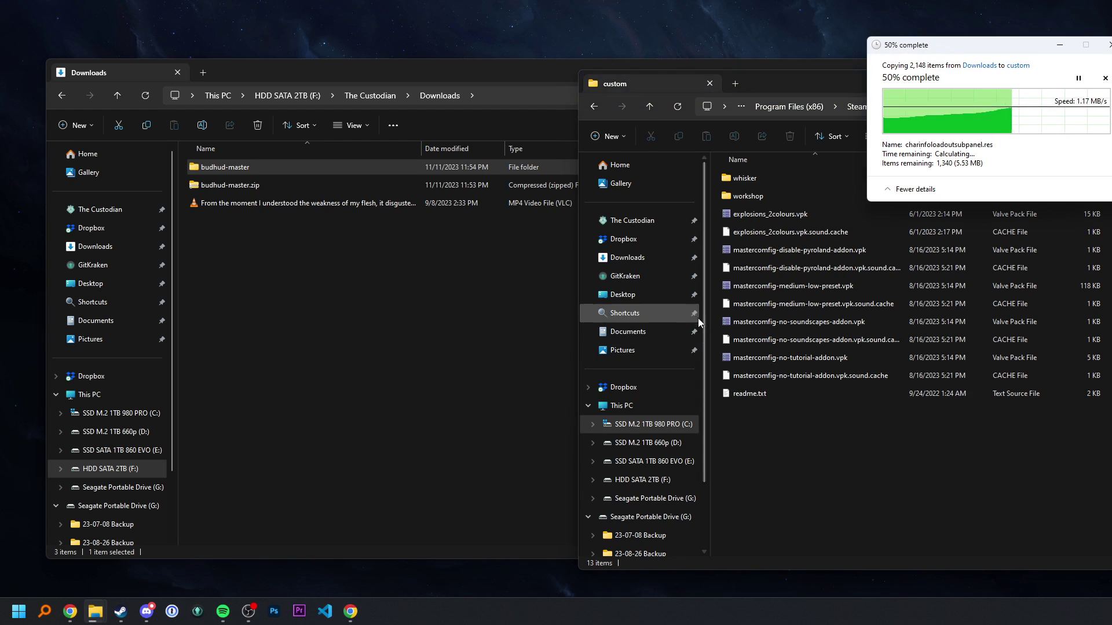
Step: Delete budhud-master.zip from Downloads and bring the custom folder's window back to the front
{"action": "left_click", "coordinate": [235, 187]}
{"action": "key", "text": "Delete"}
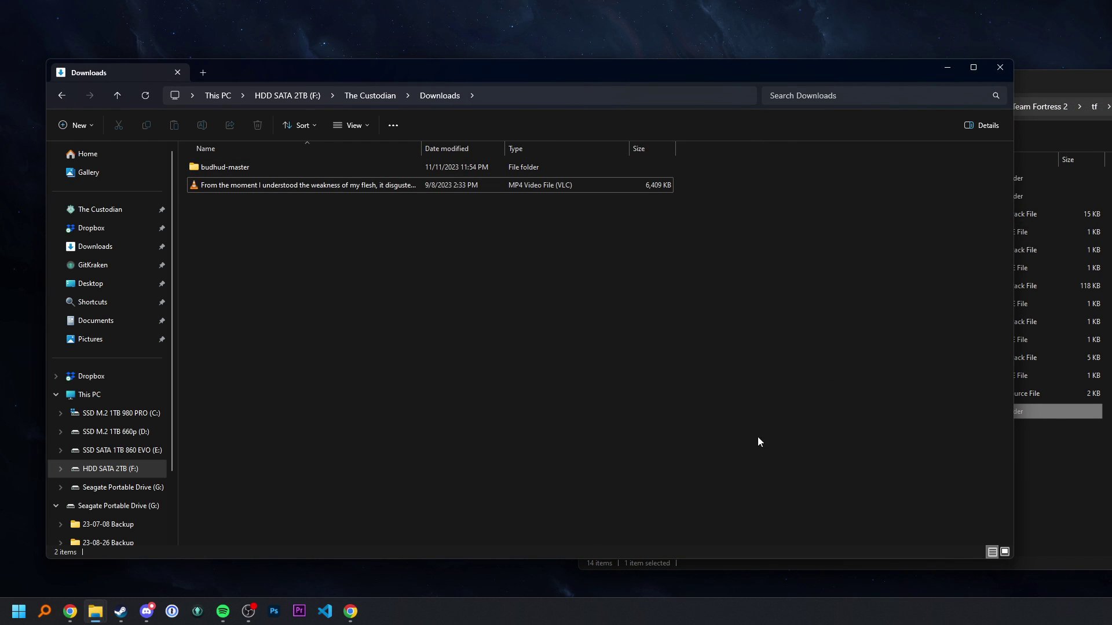
{"action": "left_click", "coordinate": [1060, 81]}
{"action": "left_click_drag", "start_coordinate": [903, 75], "coordinate": [576, 93]}
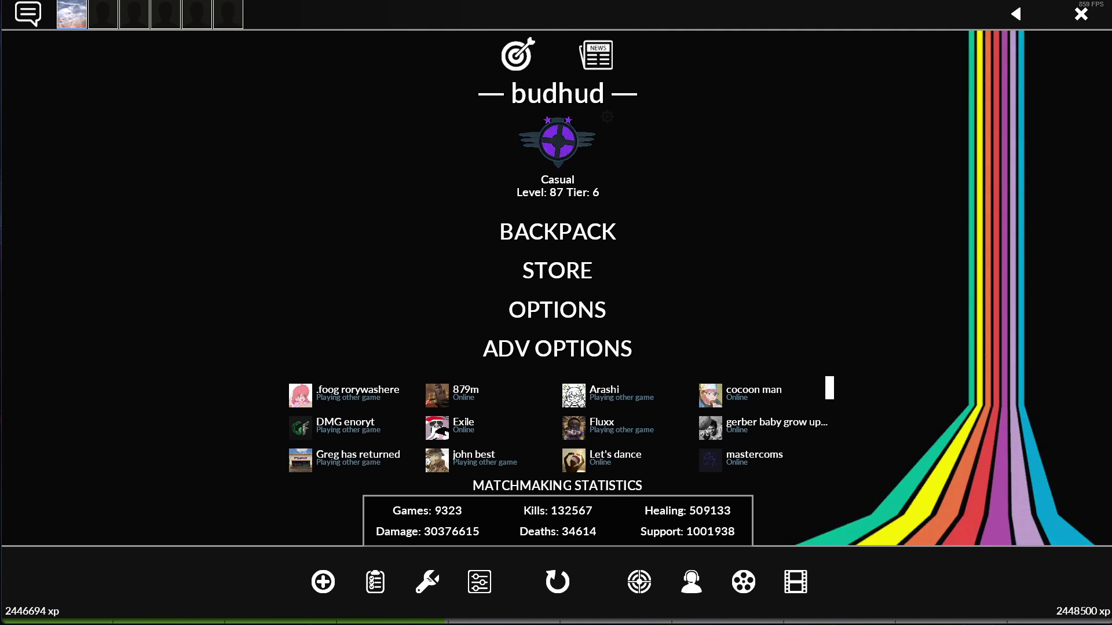
Step: Switch from Team Fortress 2 to the browser and open the budhud repository's wiki on GitHub
{"action": "key", "text": "alt+Tab"}
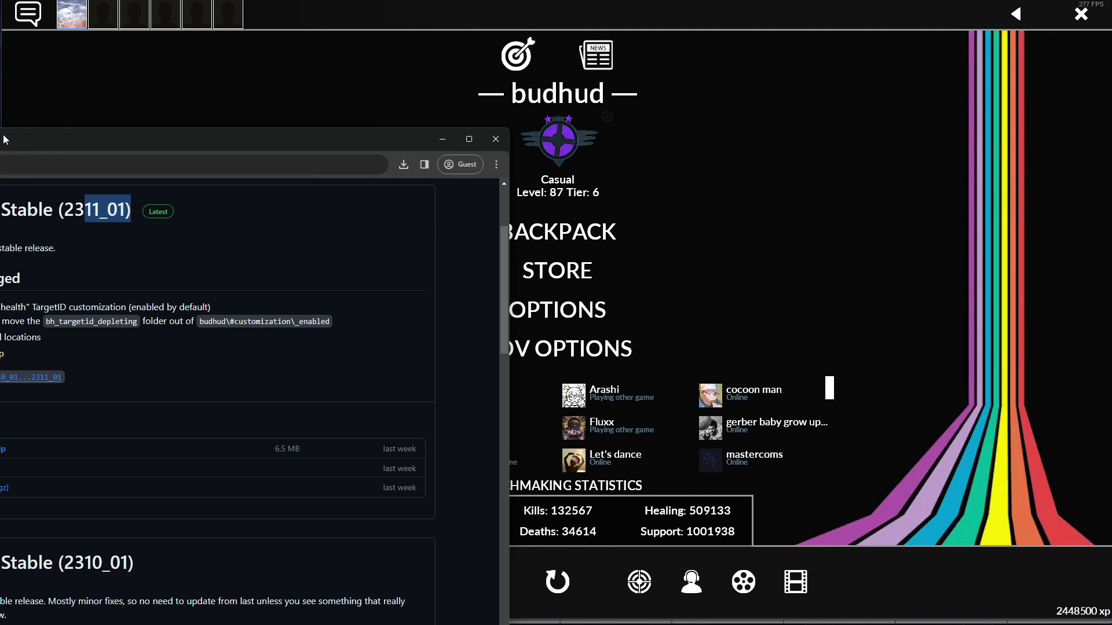
{"action": "left_click_drag", "start_coordinate": [4, 139], "coordinate": [423, 19]}
{"action": "left_click", "coordinate": [616, 252]}
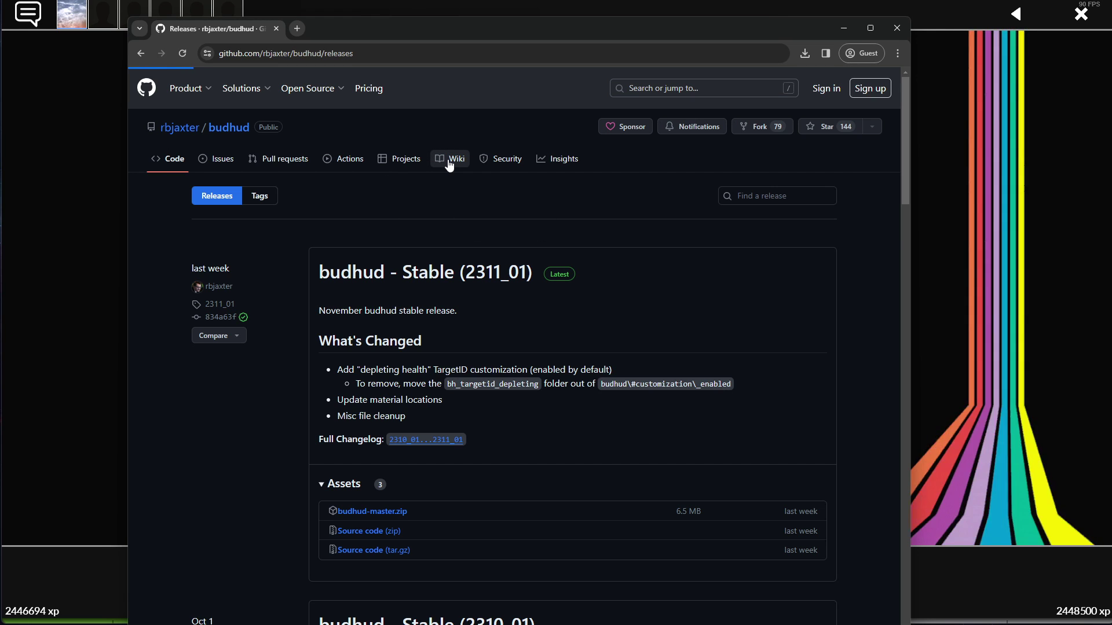
{"action": "left_click", "coordinate": [449, 161]}
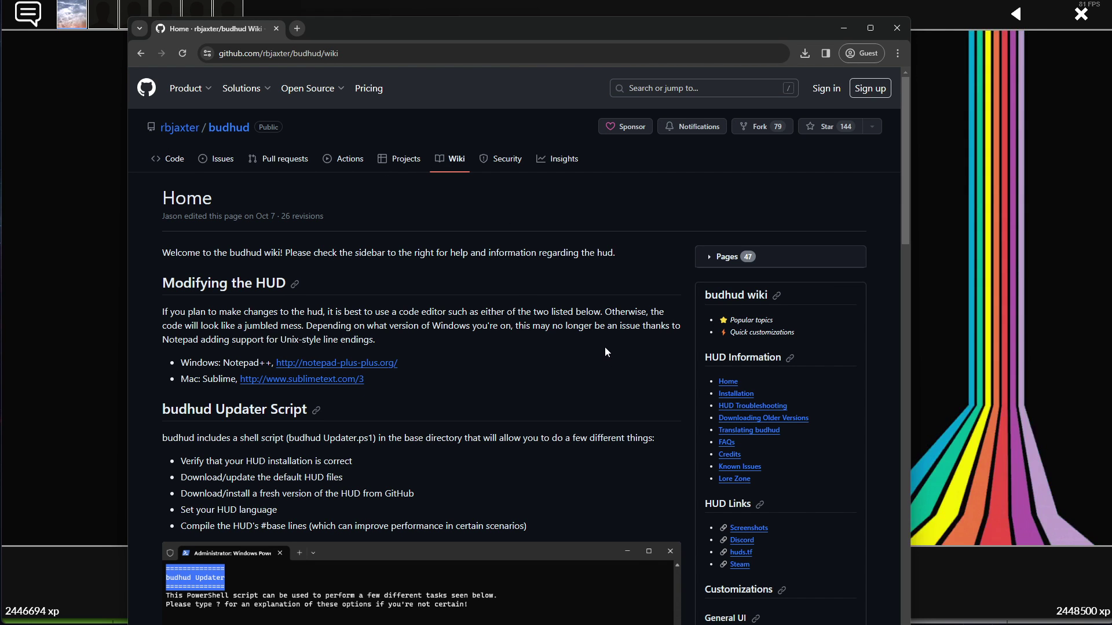
{"action": "scroll", "coordinate": [606, 351], "scroll_direction": "down", "scroll_amount": 3}
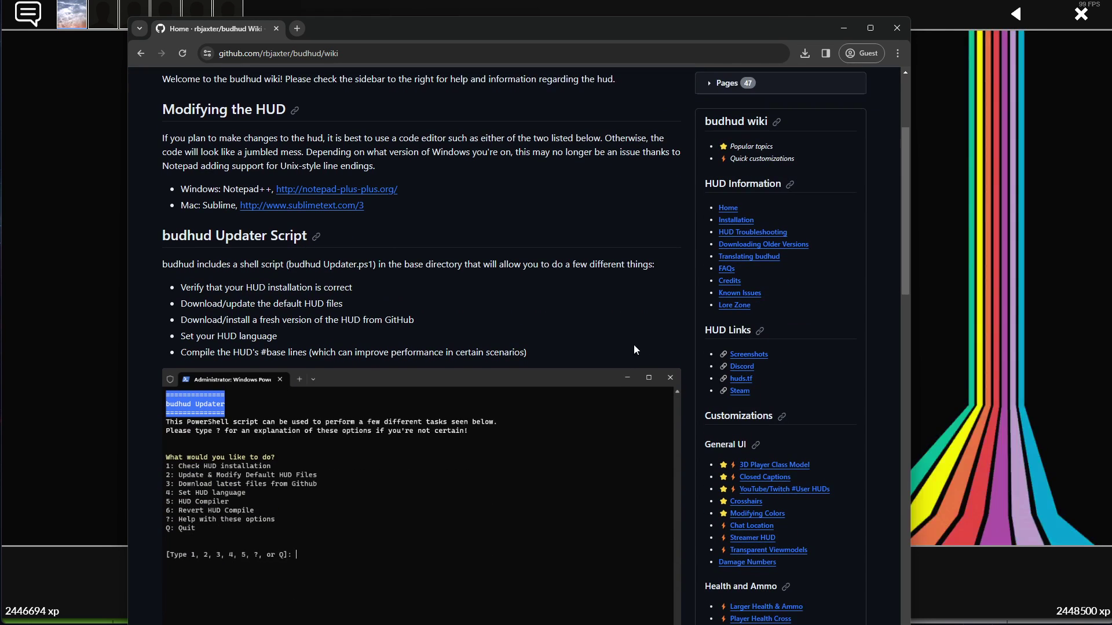
Step: Open the wiki's HUD Troubleshooting page in a new tab and read through the listed problems and fixes
{"action": "right_click", "coordinate": [751, 240]}
{"action": "left_click", "coordinate": [781, 243]}
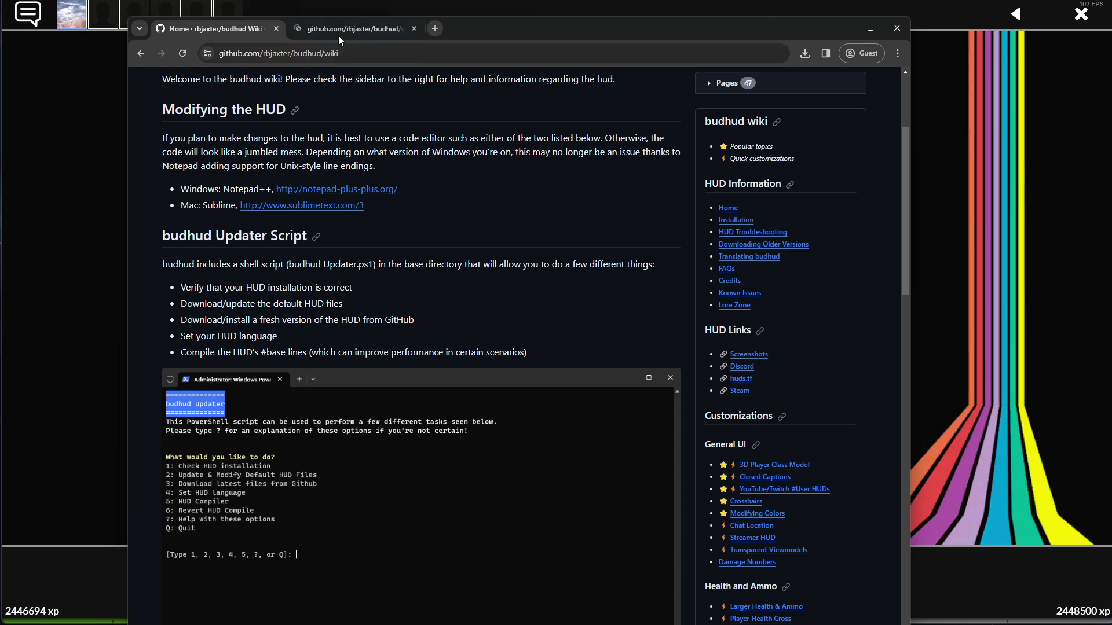
{"action": "left_click", "coordinate": [338, 30]}
{"action": "scroll", "coordinate": [377, 189], "scroll_direction": "down", "scroll_amount": 4}
{"action": "scroll", "coordinate": [369, 270], "scroll_direction": "down", "scroll_amount": 5}
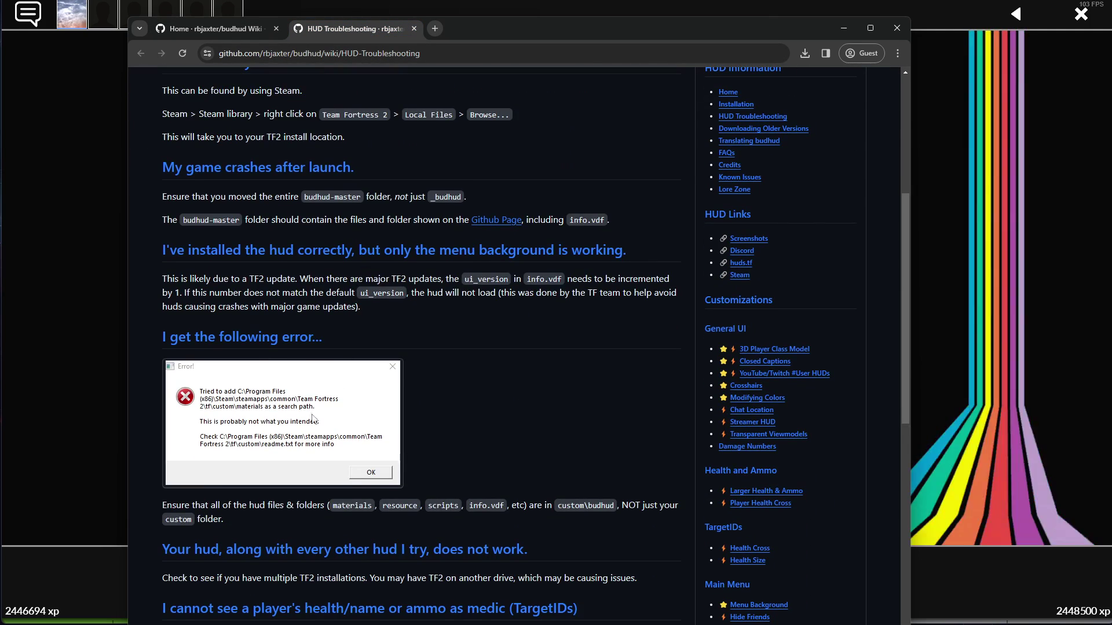
{"action": "scroll", "coordinate": [454, 474], "scroll_direction": "up", "scroll_amount": 7}
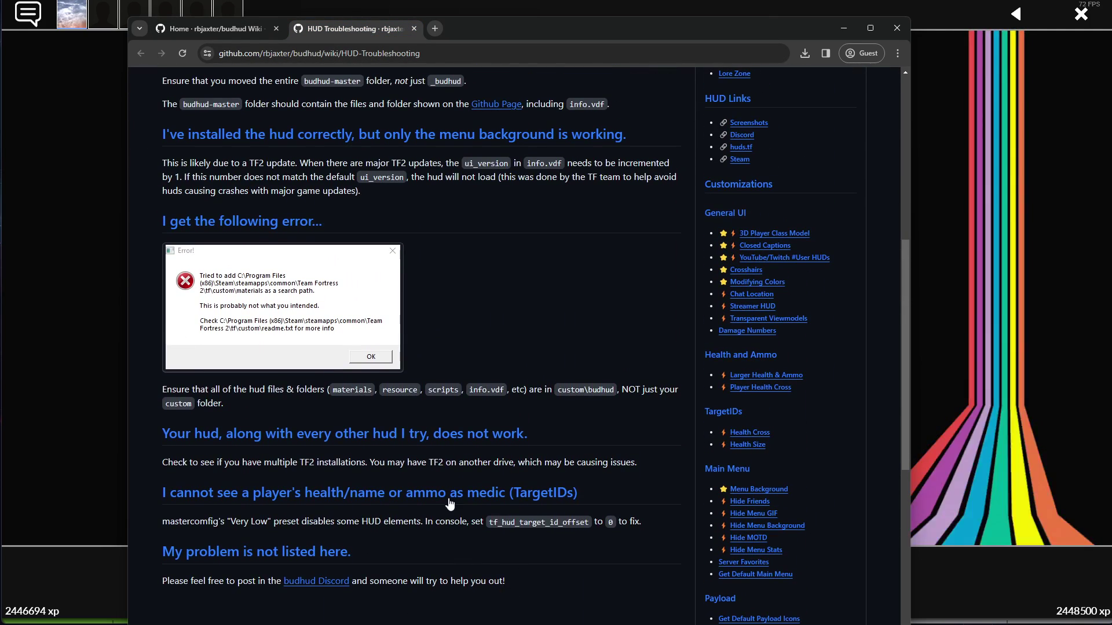
{"action": "scroll", "coordinate": [446, 211], "scroll_direction": "down", "scroll_amount": 8}
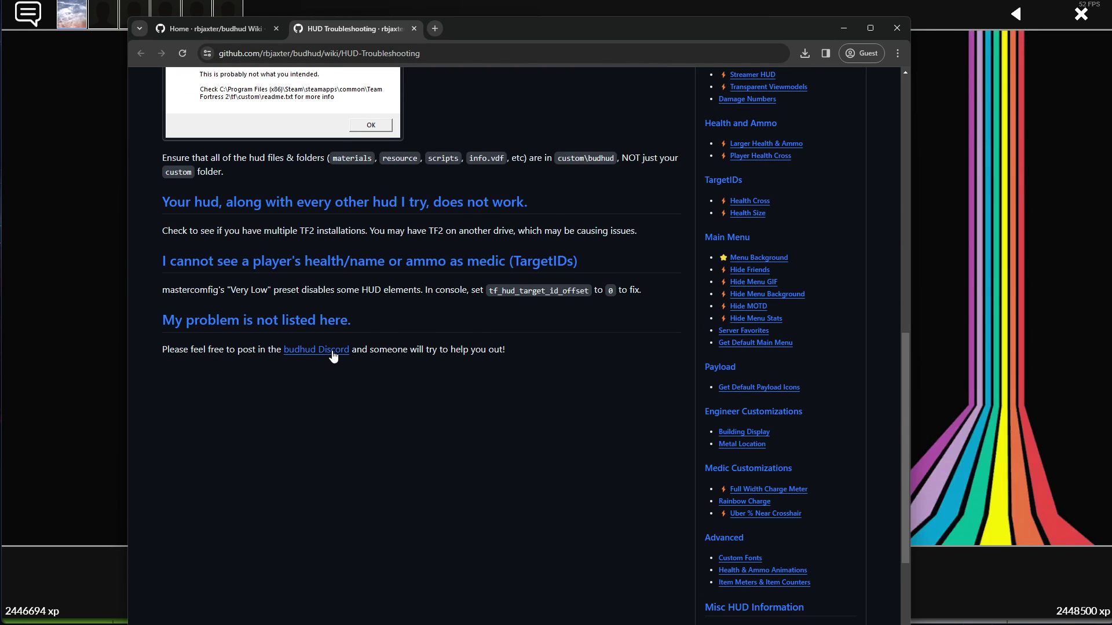
{"action": "scroll", "coordinate": [435, 386], "scroll_direction": "up", "scroll_amount": 5}
{"action": "scroll", "coordinate": [436, 381], "scroll_direction": "up", "scroll_amount": 4}
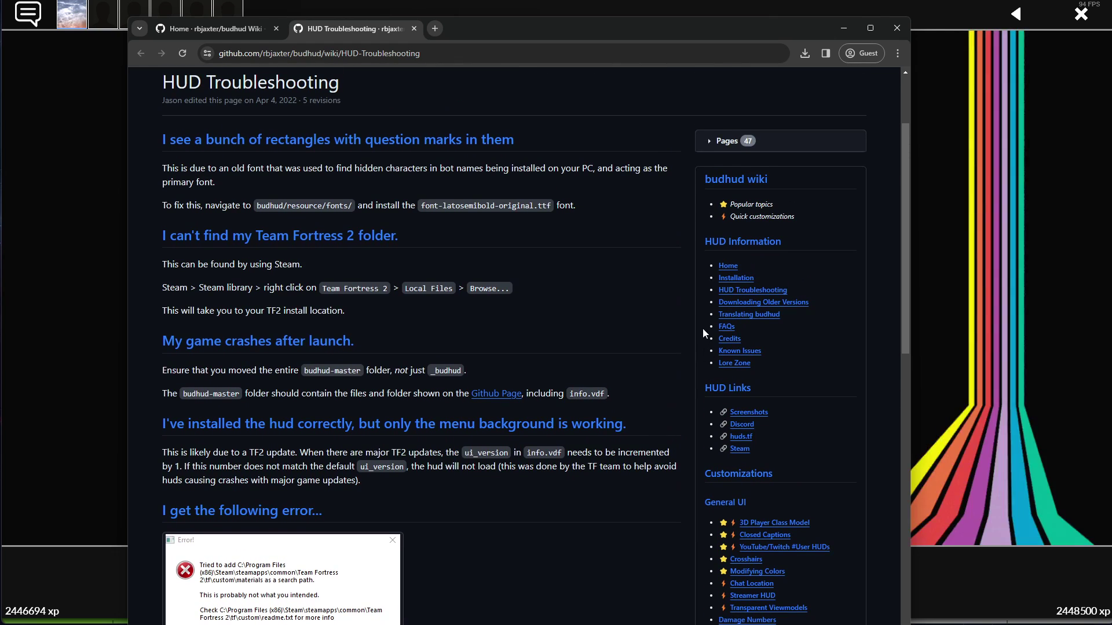
Step: Look over the wiki's HUD links and customization topics, then open the Modifying Colors page
{"action": "left_click_drag", "start_coordinate": [762, 427], "coordinate": [720, 429]}
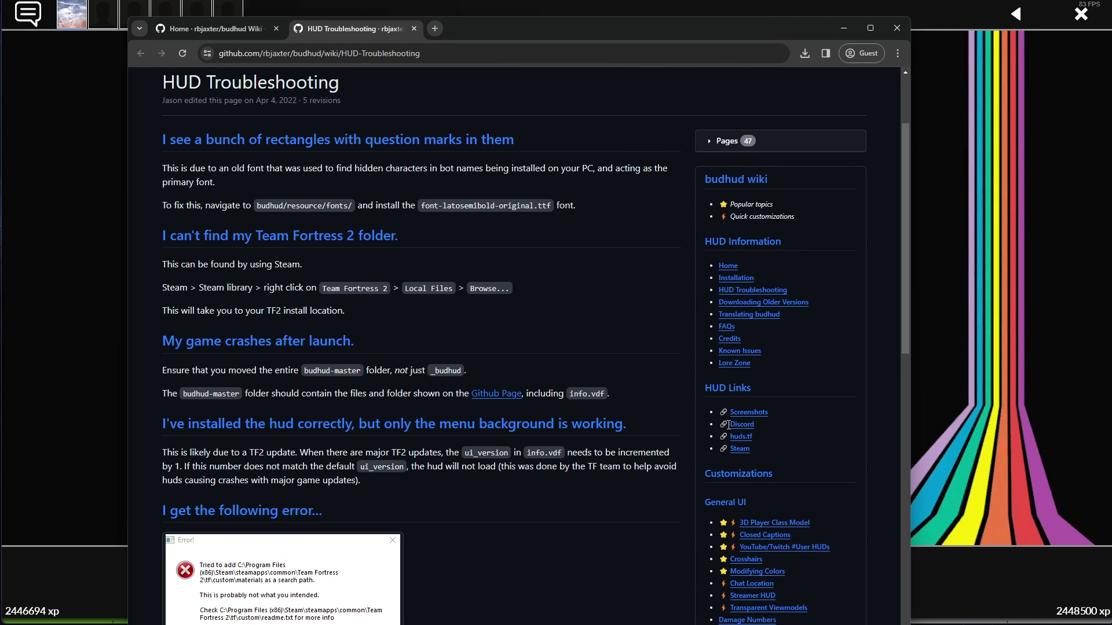
{"action": "left_click", "coordinate": [603, 361]}
{"action": "scroll", "coordinate": [604, 361], "scroll_direction": "down", "scroll_amount": 5}
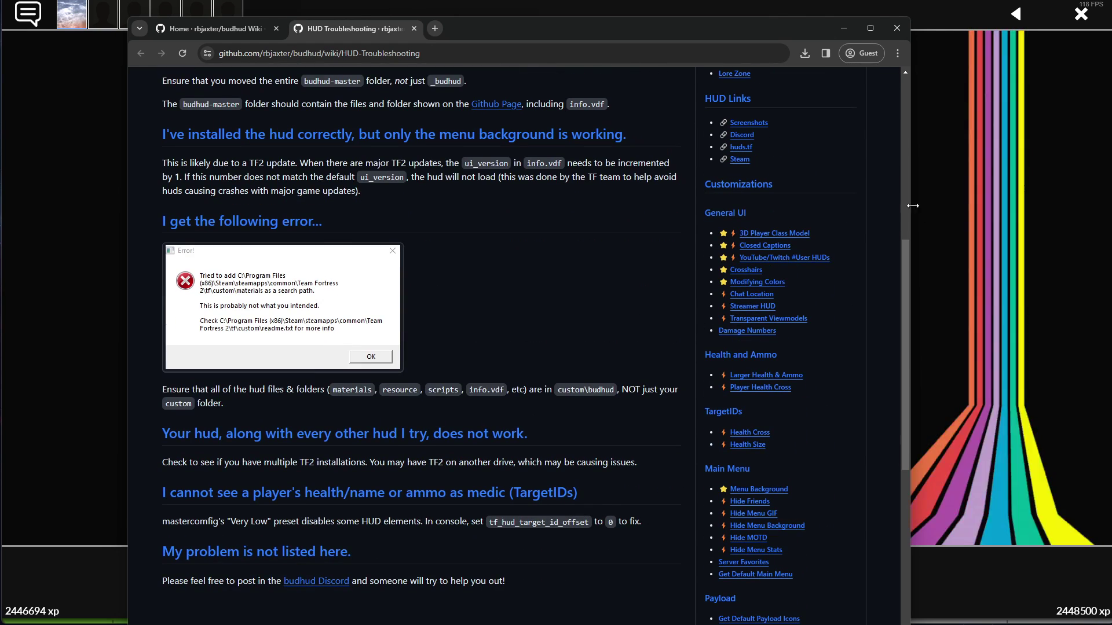
{"action": "left_click_drag", "start_coordinate": [904, 264], "coordinate": [882, 314]}
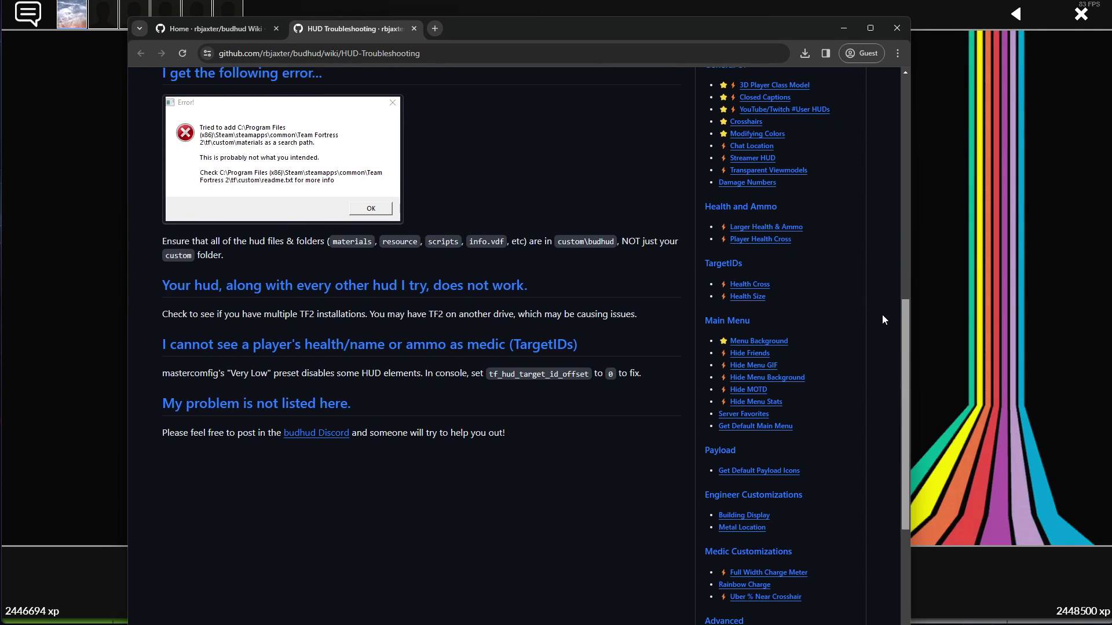
{"action": "left_click_drag", "start_coordinate": [908, 412], "coordinate": [870, 325]}
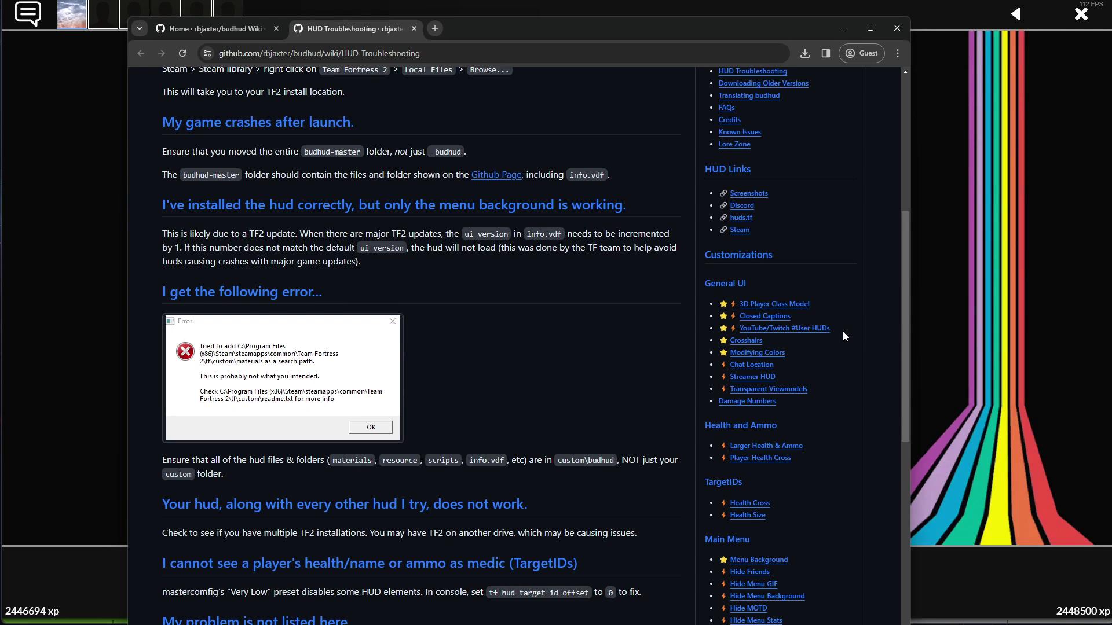
{"action": "left_click_drag", "start_coordinate": [842, 331], "coordinate": [729, 334]}
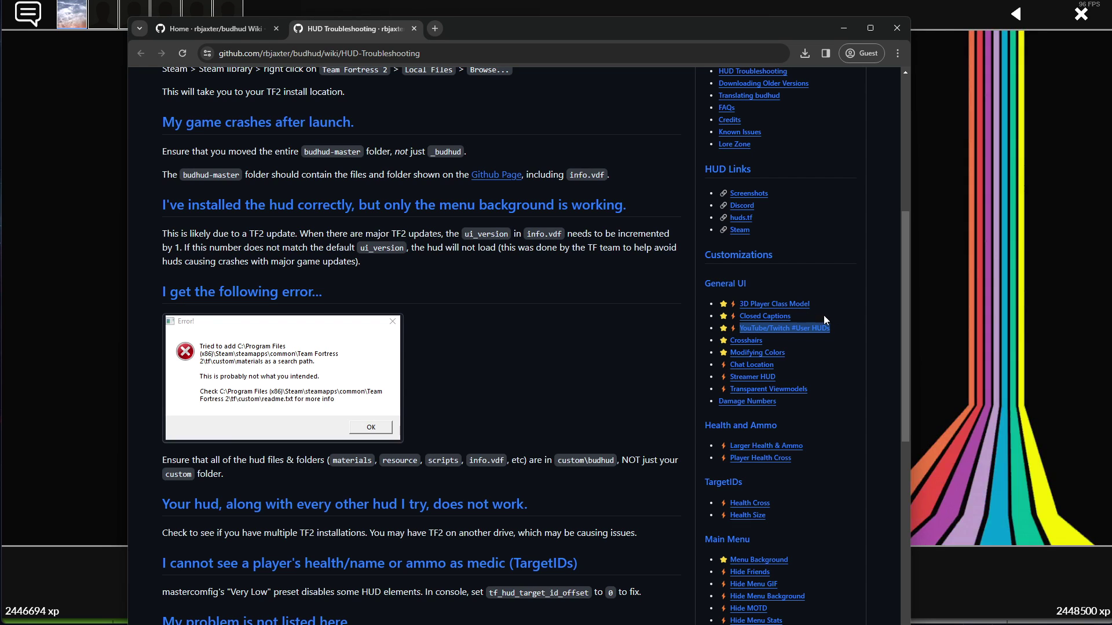
{"action": "left_click", "coordinate": [749, 355]}
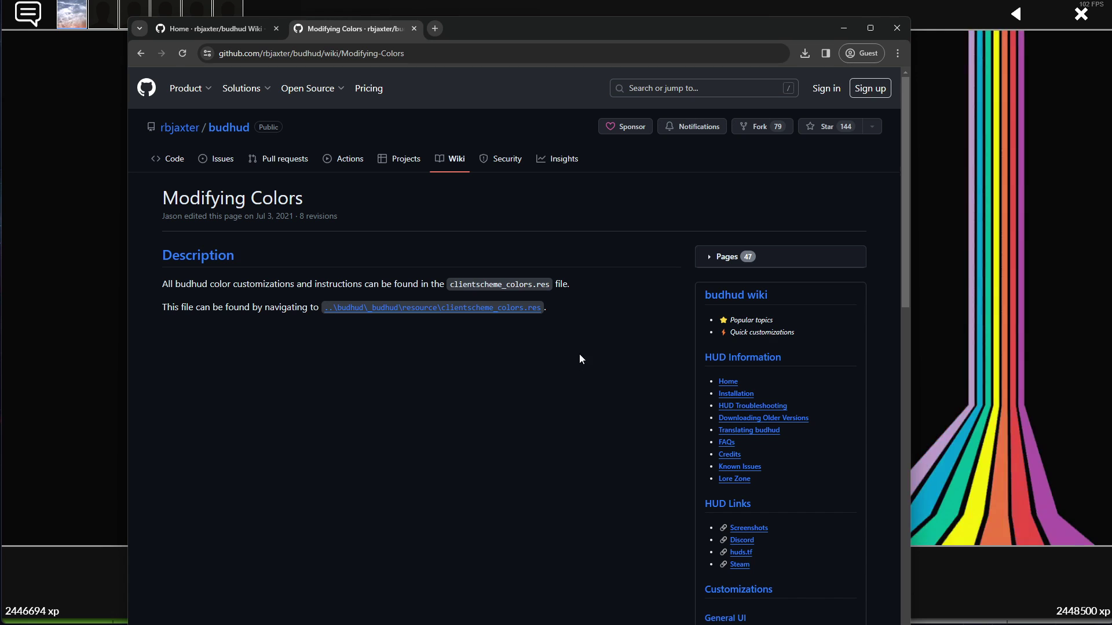
Step: Return to the wiki's HUD Troubleshooting page and review its entries again
{"action": "scroll", "coordinate": [456, 282], "scroll_direction": "down", "scroll_amount": 4}
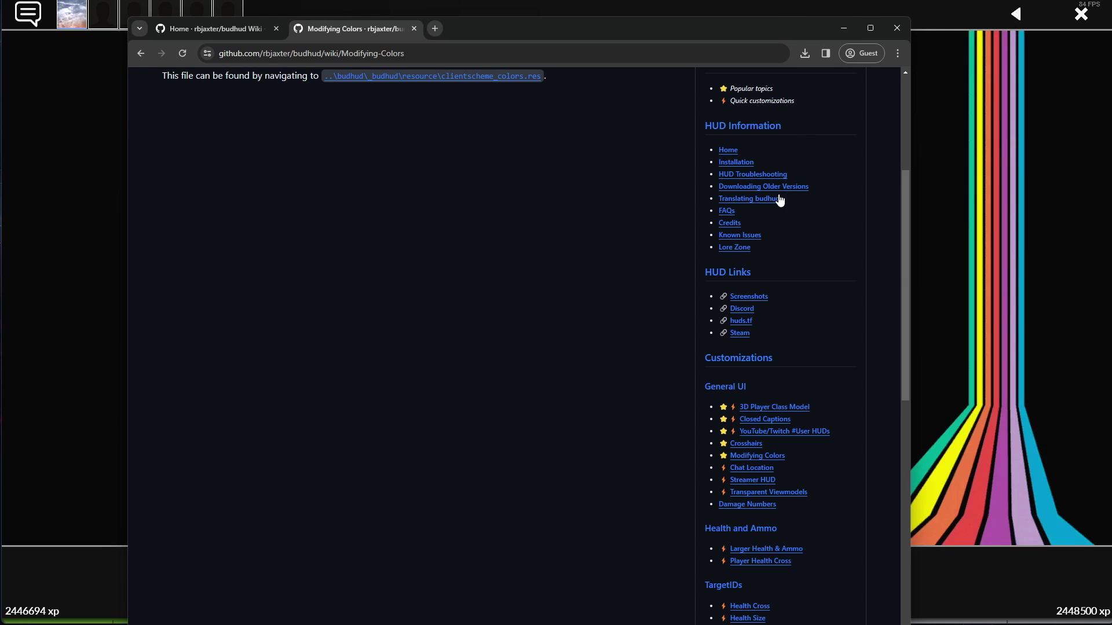
{"action": "left_click", "coordinate": [752, 179]}
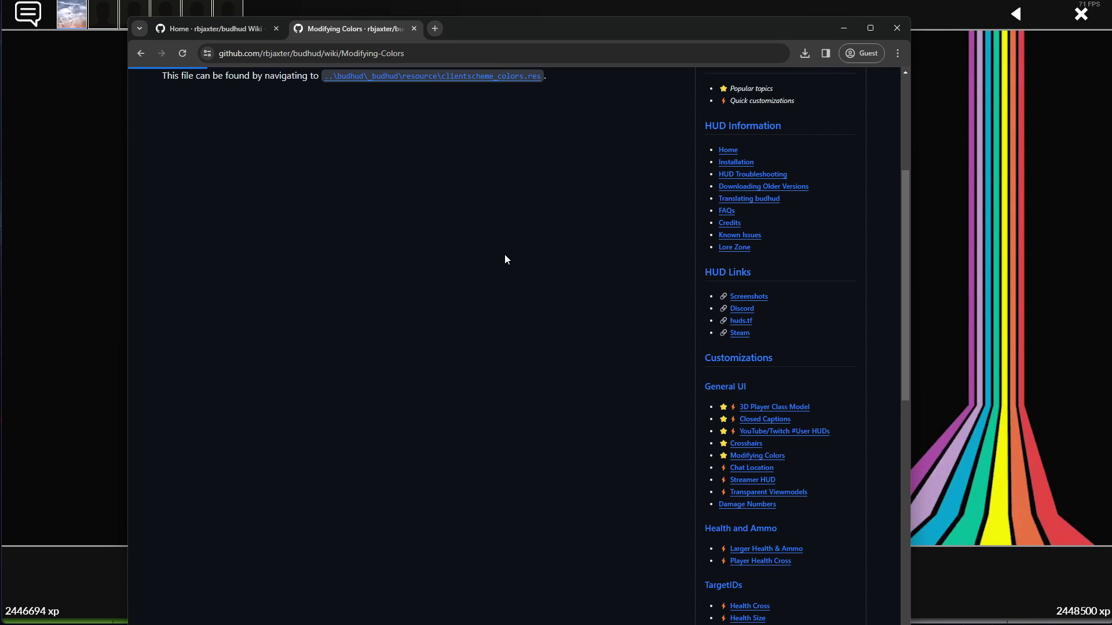
{"action": "scroll", "coordinate": [346, 257], "scroll_direction": "down", "scroll_amount": 7}
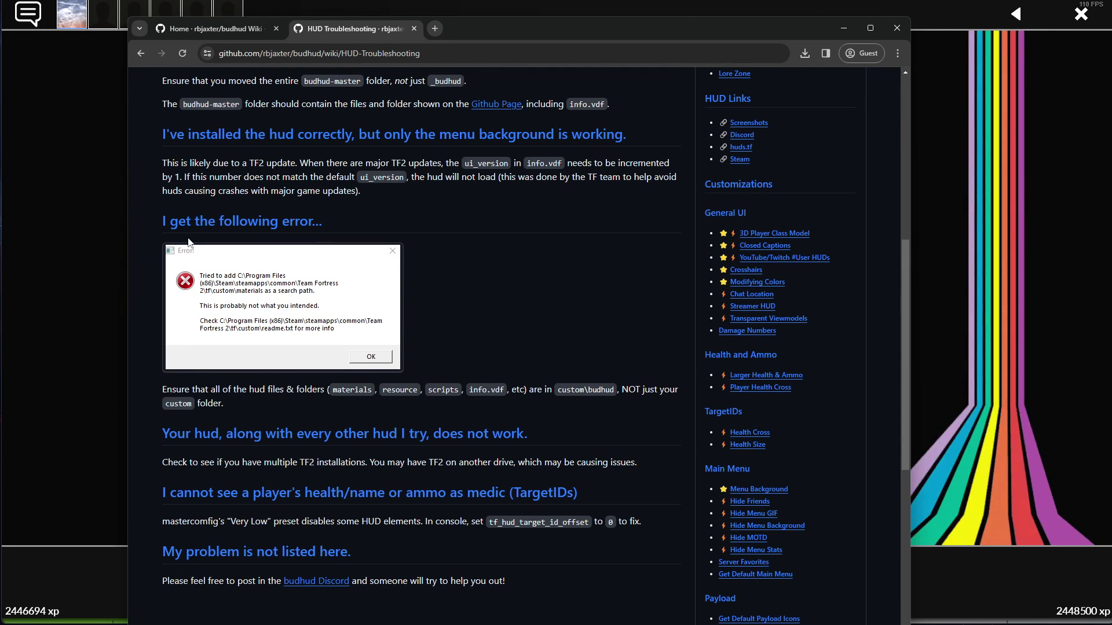
{"action": "scroll", "coordinate": [229, 327], "scroll_direction": "up", "scroll_amount": 5}
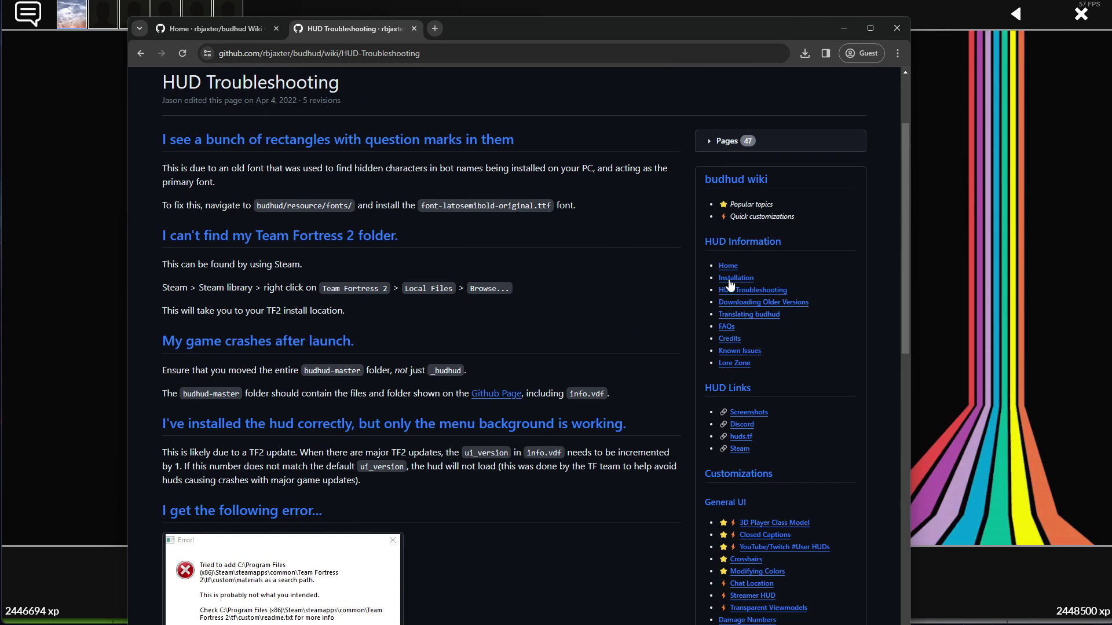
Step: Open the wiki's Installation page and read the required HUD installation path and the list of typical HUD files and folders
{"action": "key", "text": "alt+Left"}
{"action": "scroll", "coordinate": [330, 323], "scroll_direction": "down", "scroll_amount": 8}
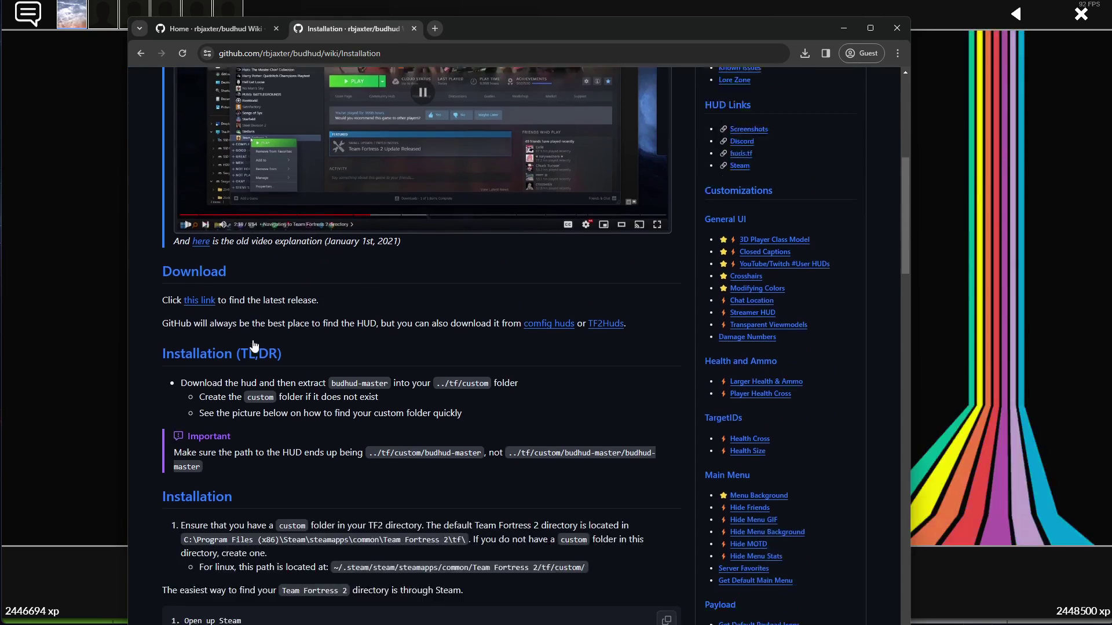
{"action": "scroll", "coordinate": [281, 422], "scroll_direction": "down", "scroll_amount": 20}
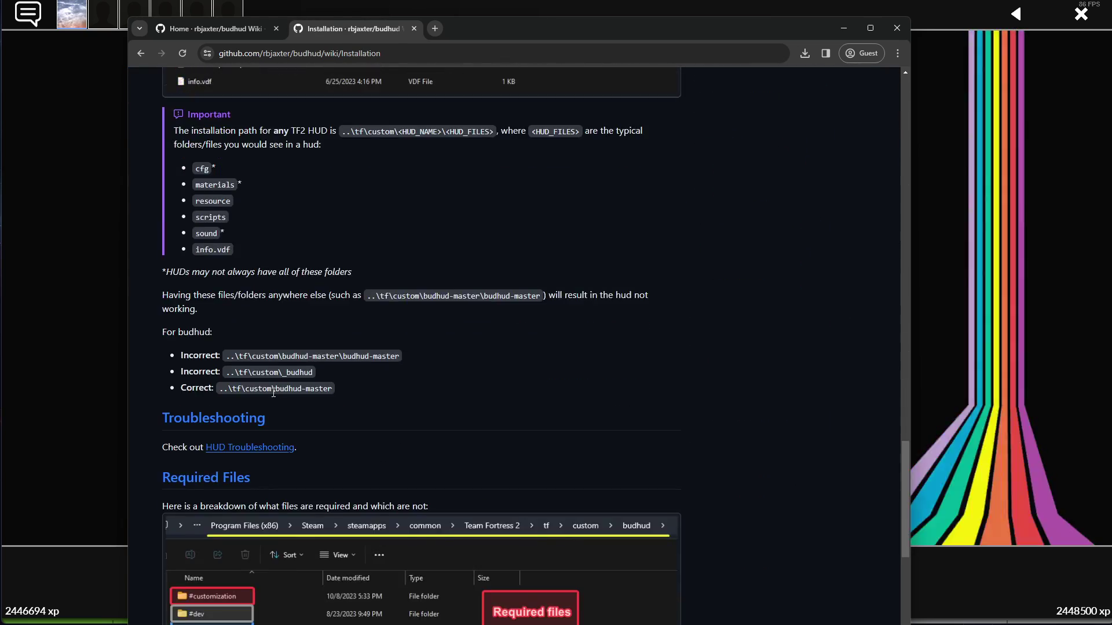
{"action": "scroll", "coordinate": [279, 404], "scroll_direction": "up", "scroll_amount": 6}
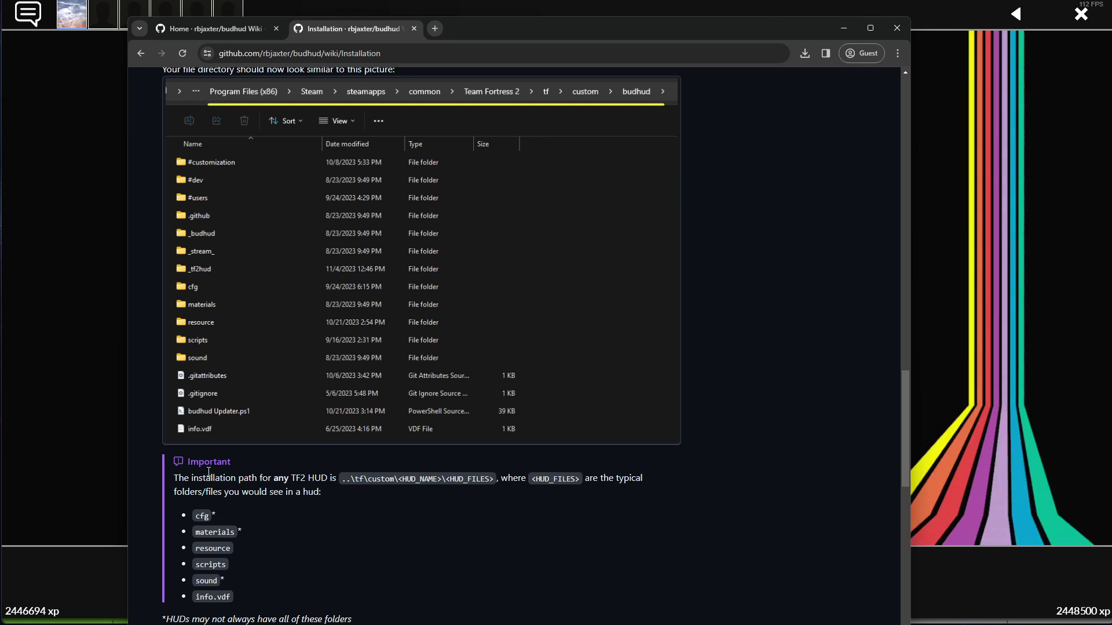
{"action": "left_click_drag", "start_coordinate": [181, 480], "coordinate": [364, 498]}
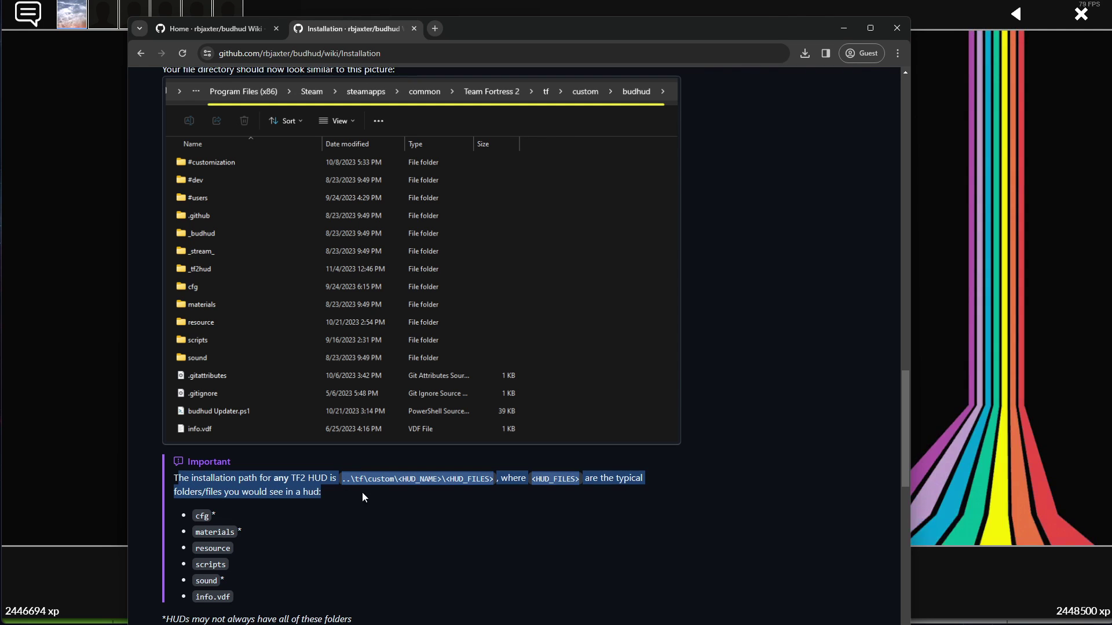
{"action": "left_click", "coordinate": [421, 521]}
{"action": "scroll", "coordinate": [292, 474], "scroll_direction": "down", "scroll_amount": 2}
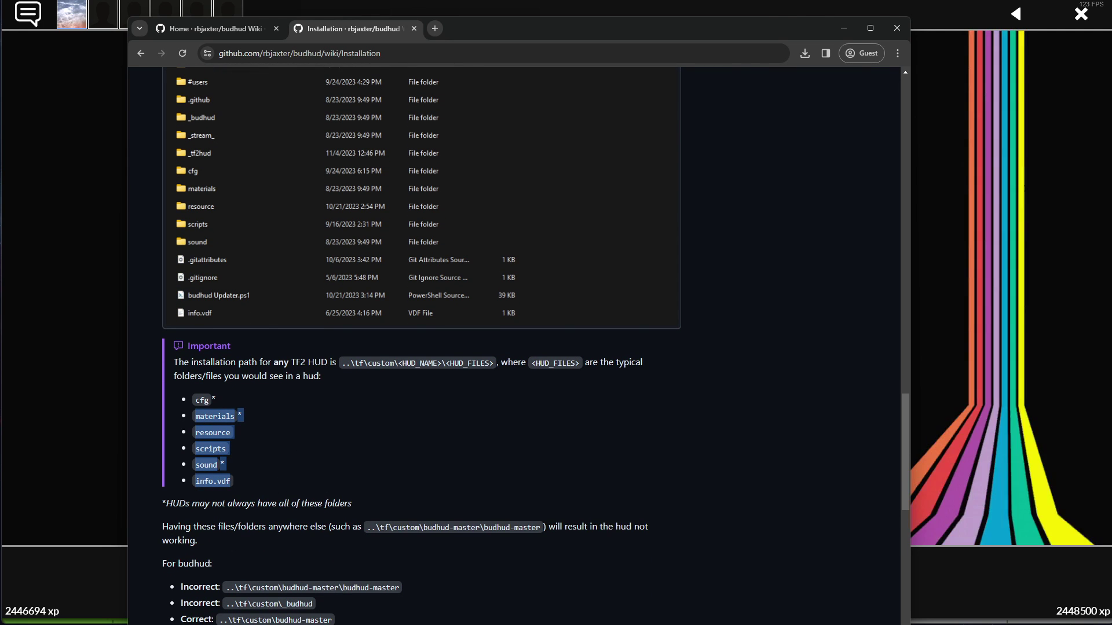
Step: Switch to File Explorer and check the contents of the budhud-master folder inside tf\custom, then minimize the window
{"action": "key", "text": "alt+Tab"}
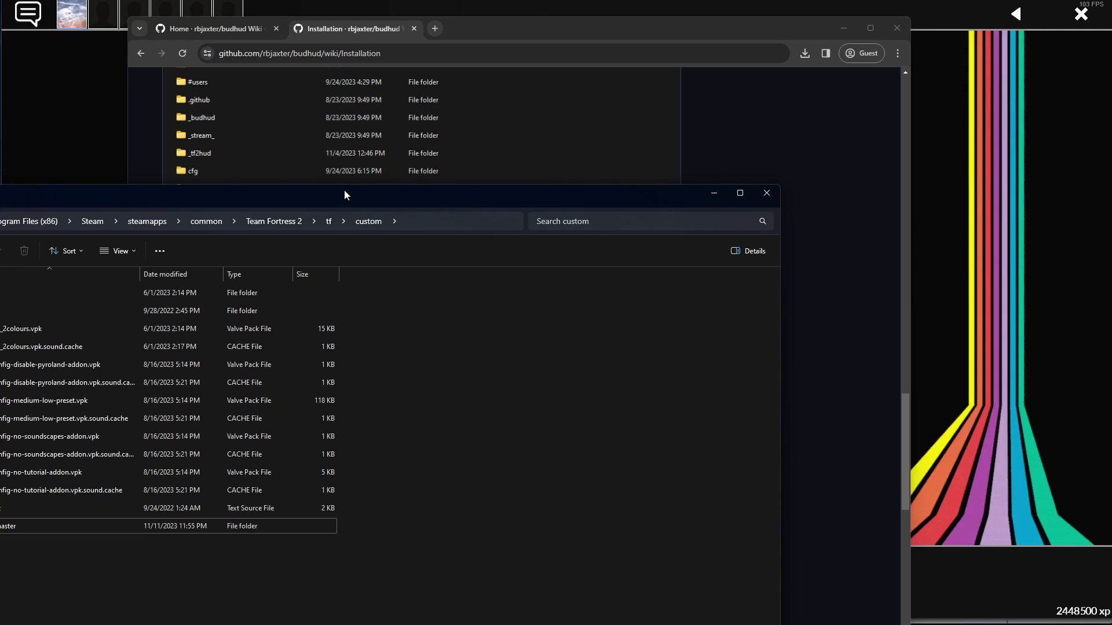
{"action": "double_click", "coordinate": [46, 526]}
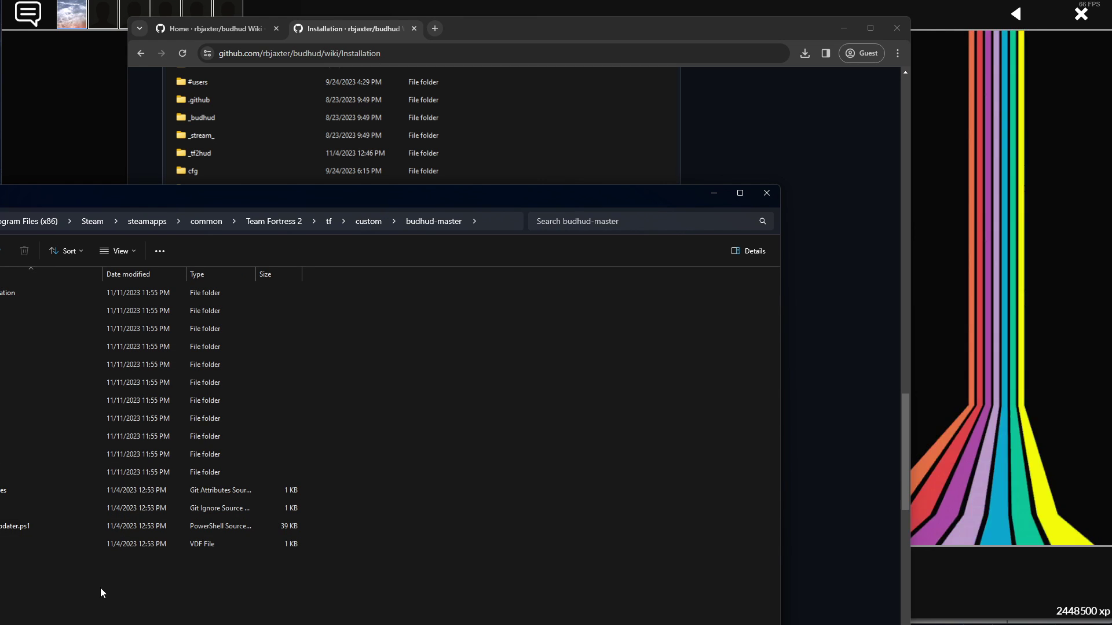
{"action": "left_click_drag", "start_coordinate": [100, 588], "coordinate": [3, 286]}
{"action": "left_click", "coordinate": [88, 609]}
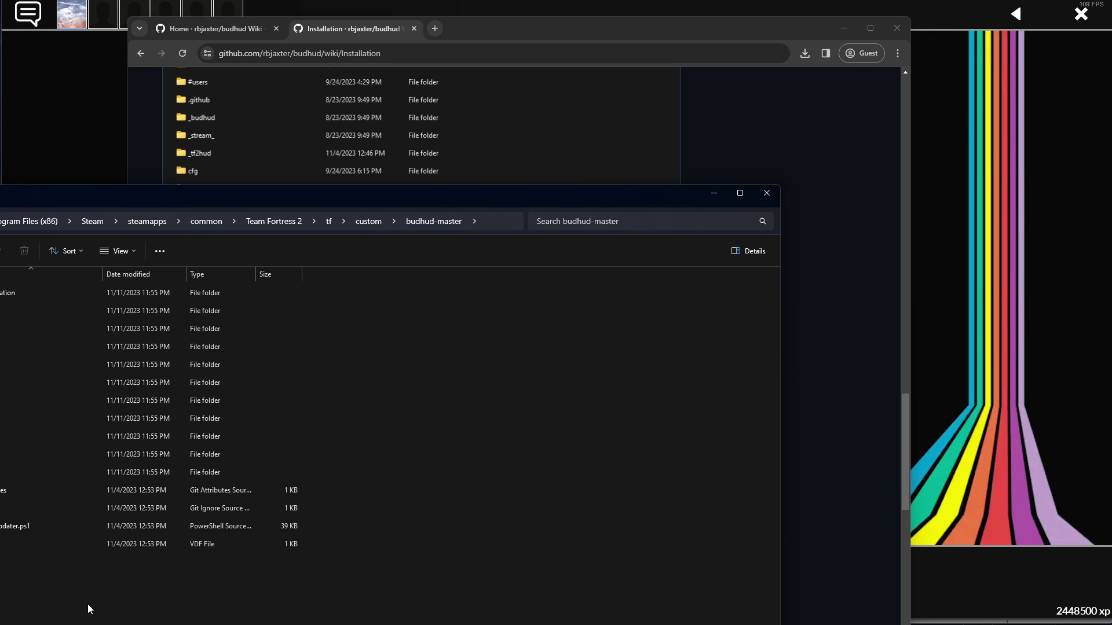
{"action": "left_click_drag", "start_coordinate": [12, 193], "coordinate": [238, 107]}
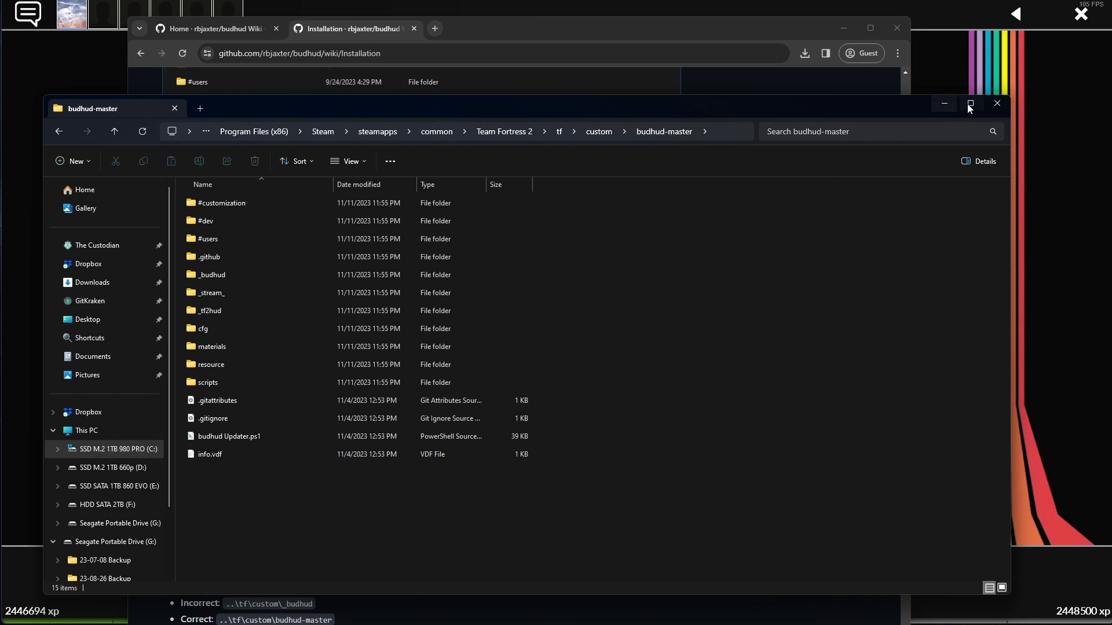
{"action": "left_click", "coordinate": [944, 103]}
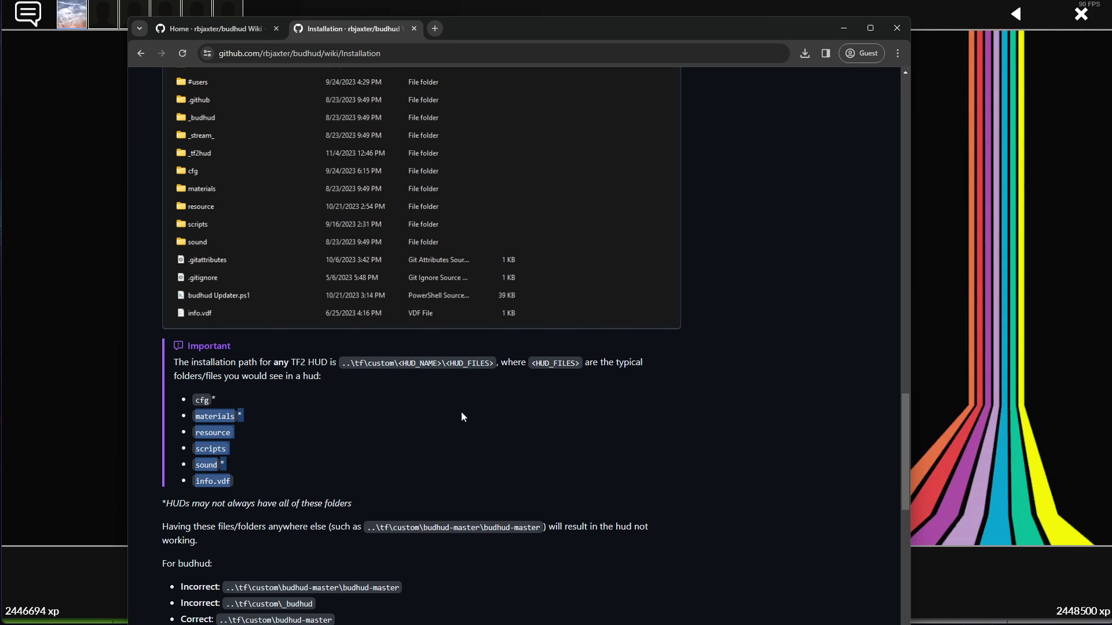
Step: Review the Installation page's introduction, installation video and download section in the browser
{"action": "middle_click", "coordinate": [659, 324]}
{"action": "scroll", "coordinate": [659, 325], "scroll_direction": "up", "scroll_amount": 20}
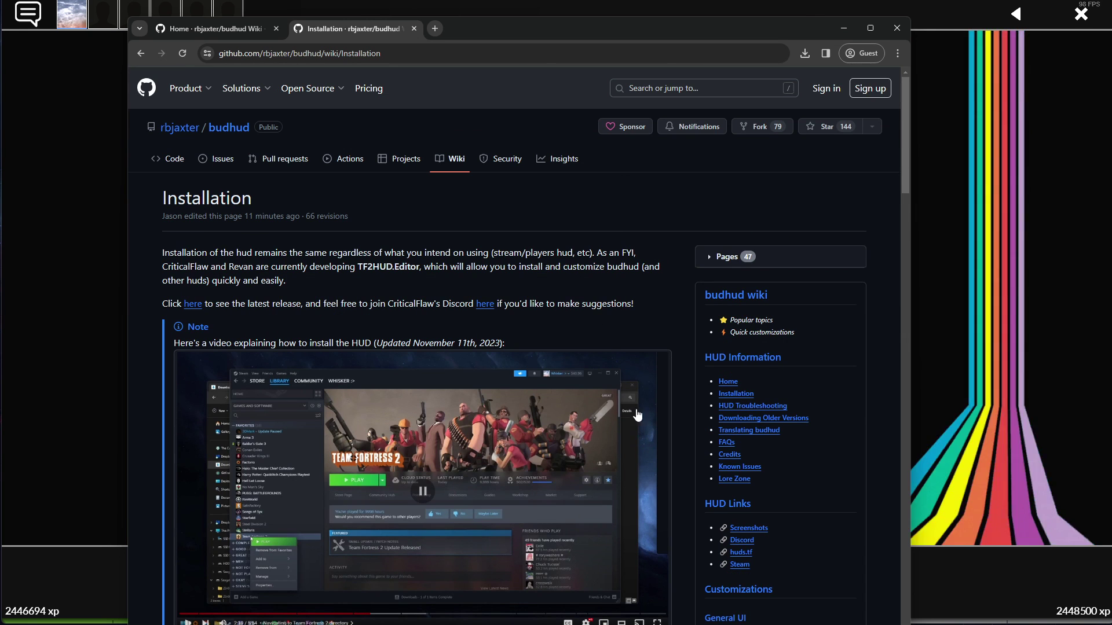
{"action": "scroll", "coordinate": [647, 399], "scroll_direction": "down", "scroll_amount": 5}
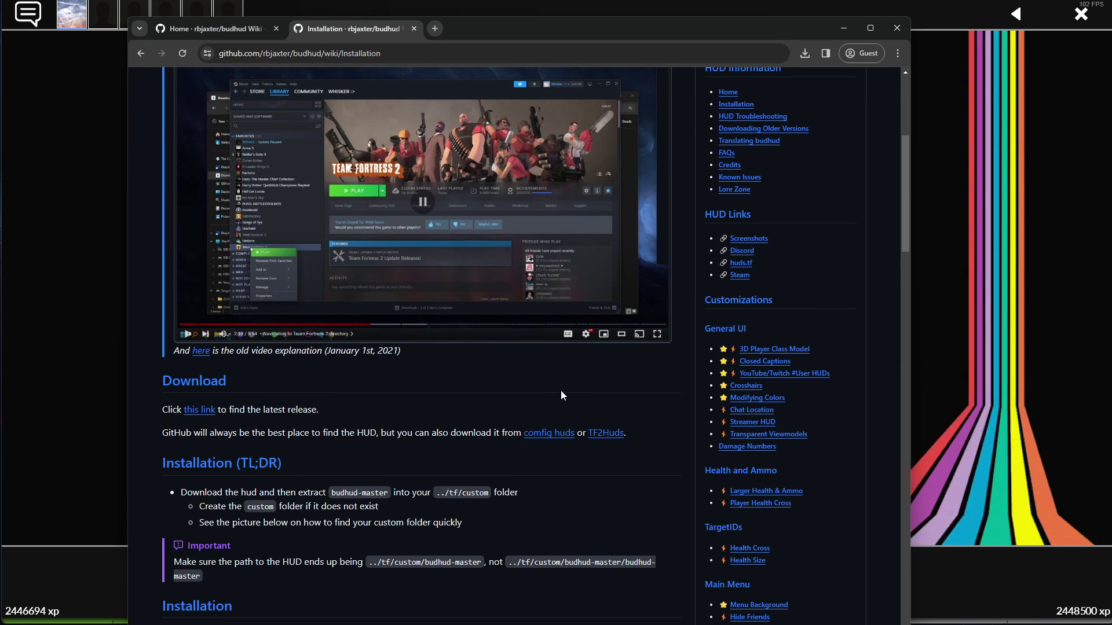
{"action": "scroll", "coordinate": [509, 414], "scroll_direction": "up", "scroll_amount": 5}
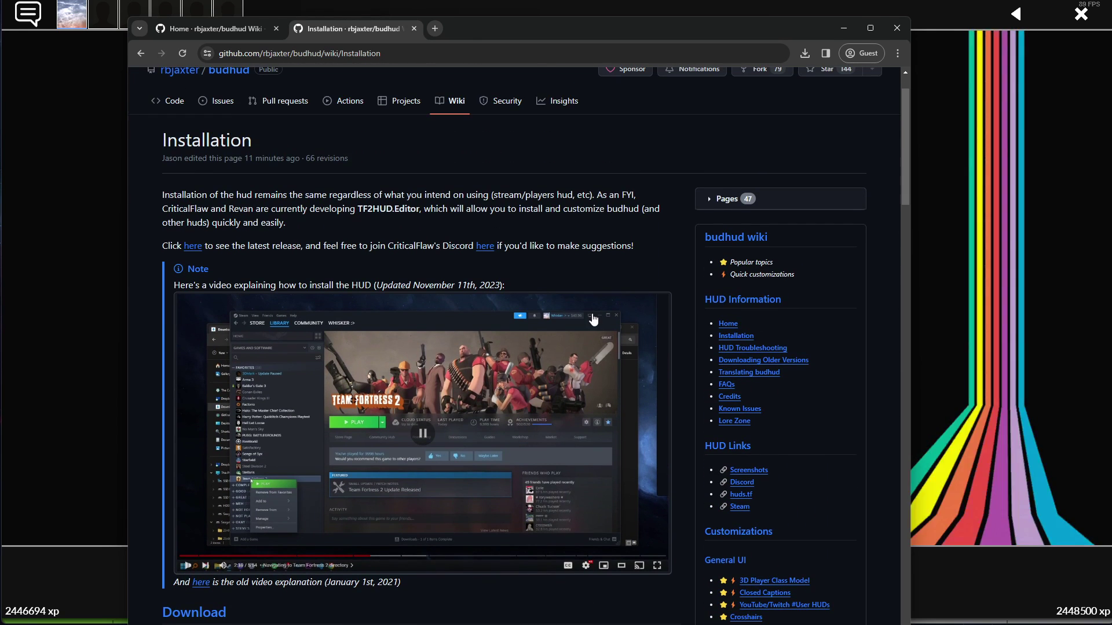